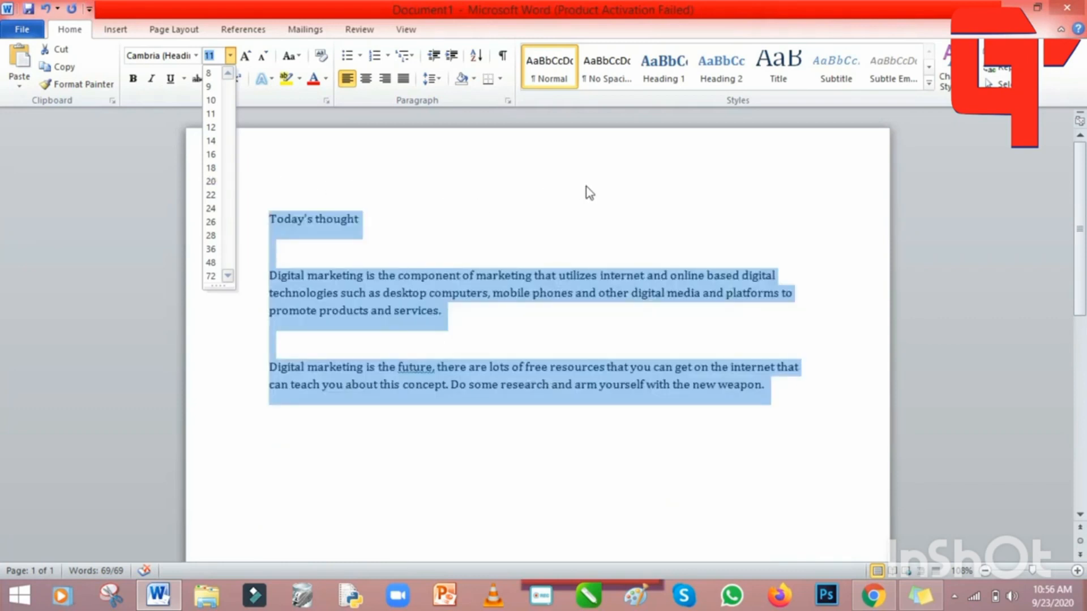
Change the font colour of the heading and both paragraphs to the standard yellow
key(Escape)
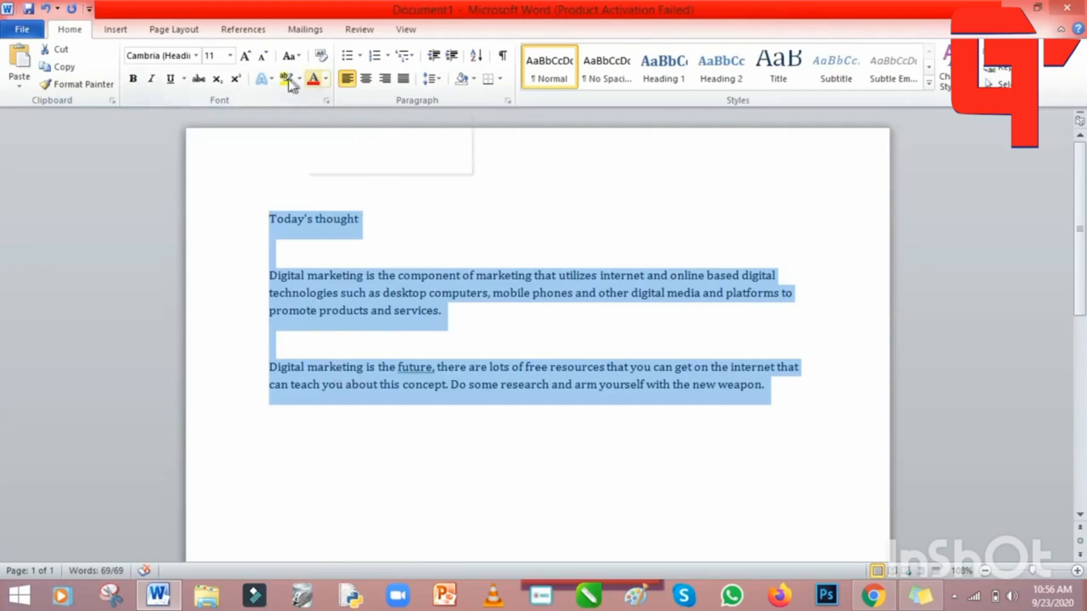
click(326, 79)
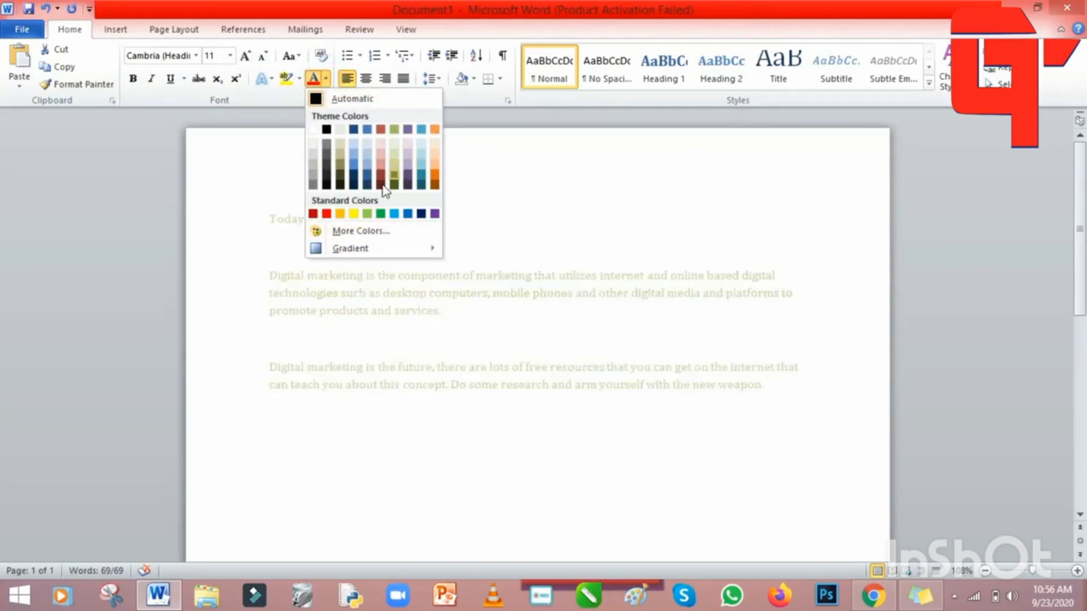
click(354, 213)
click(629, 444)
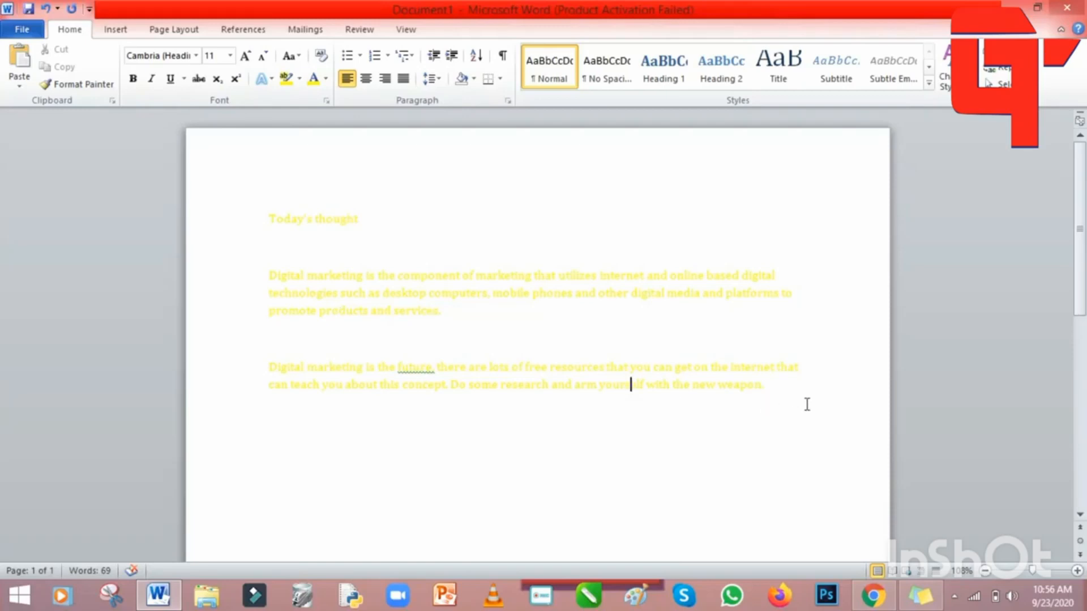
Set the font colour of the heading and both paragraphs to theme black
drag(804, 396, 279, 219)
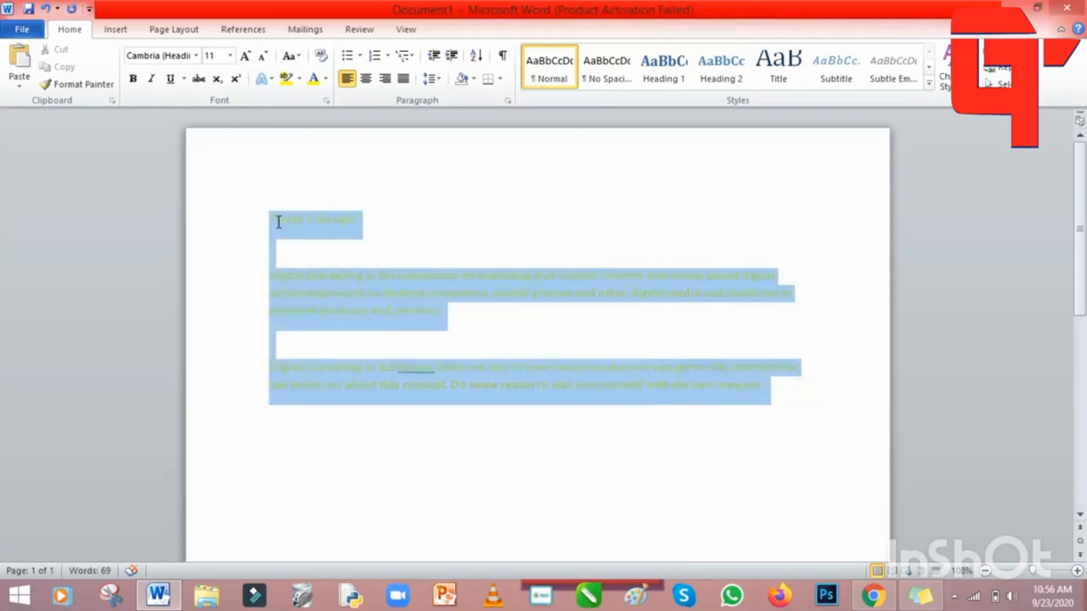
click(325, 80)
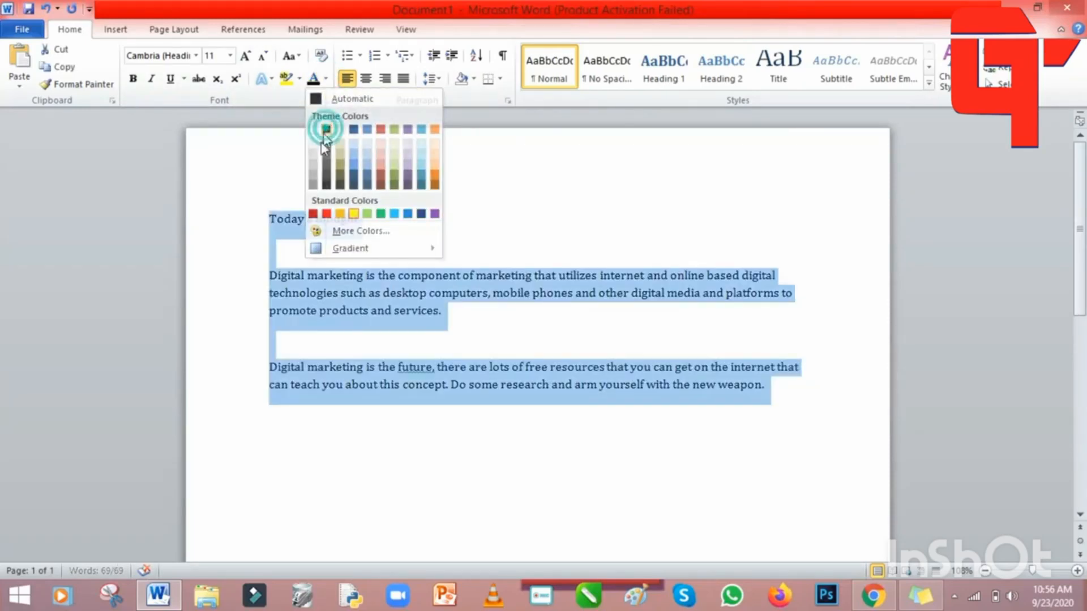
click(328, 129)
click(674, 259)
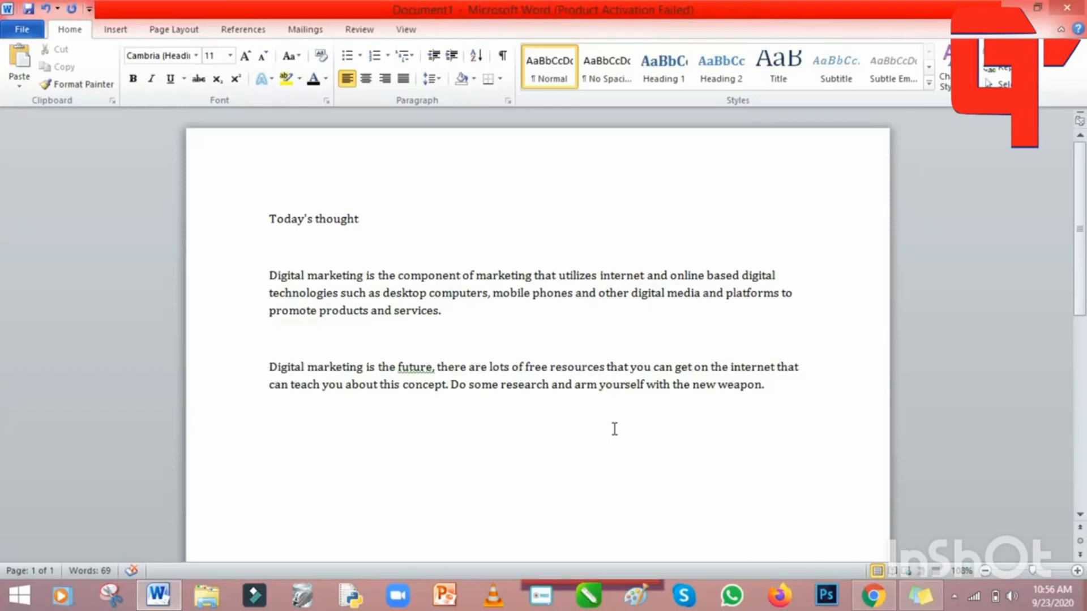
Convert the heading and both paragraphs to UPPERCASE
drag(791, 393, 262, 215)
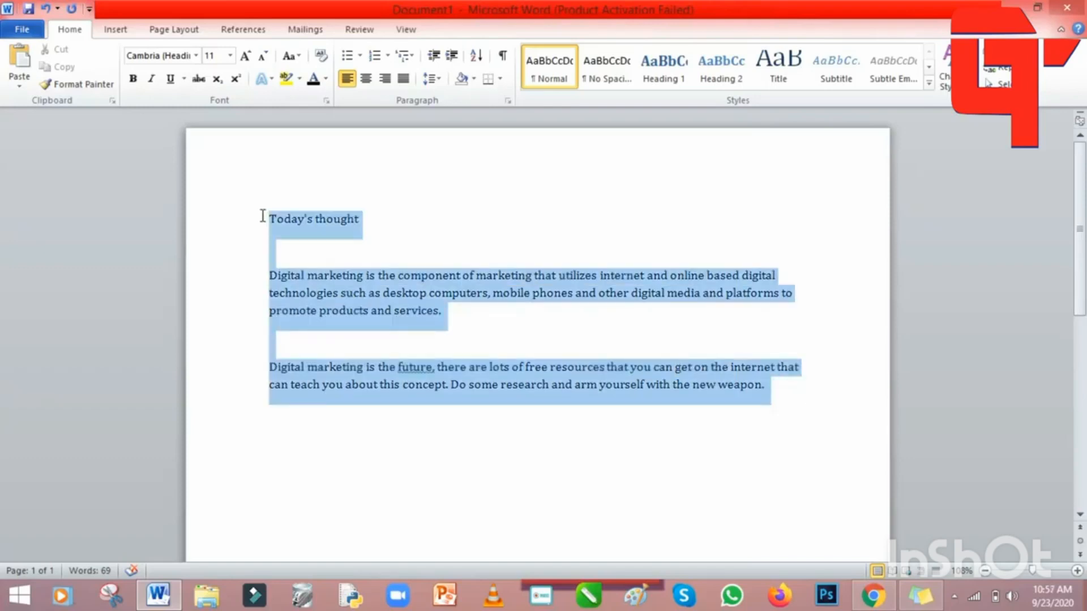
click(297, 56)
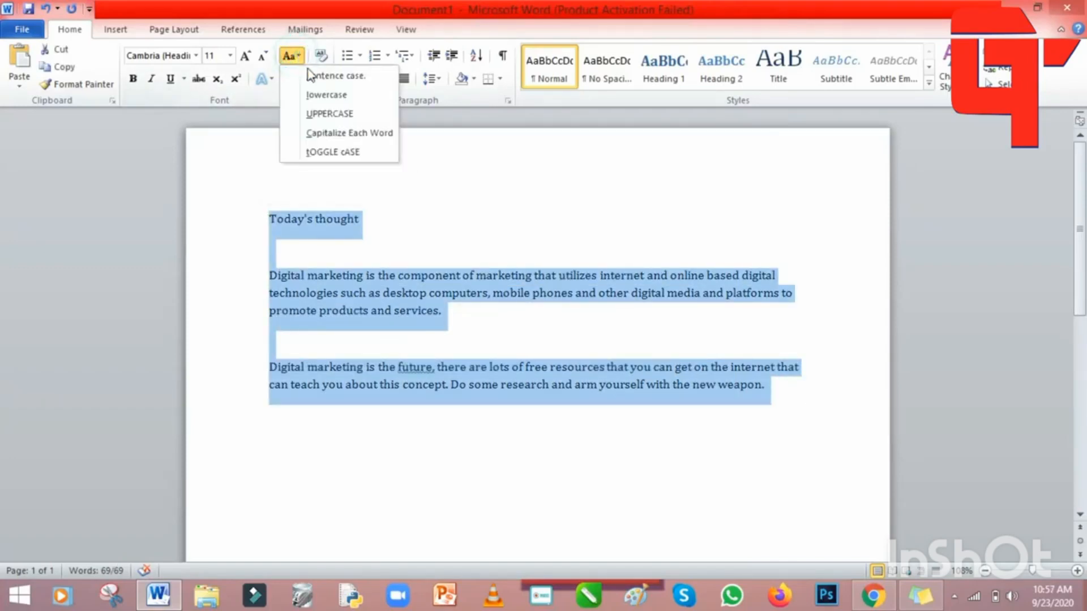
click(336, 115)
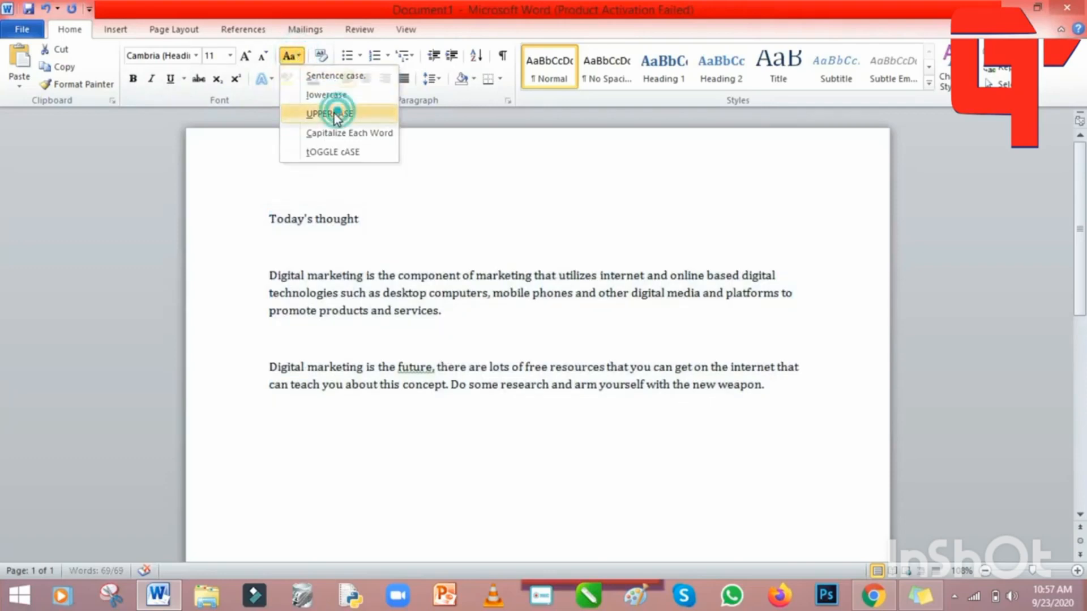
click(555, 232)
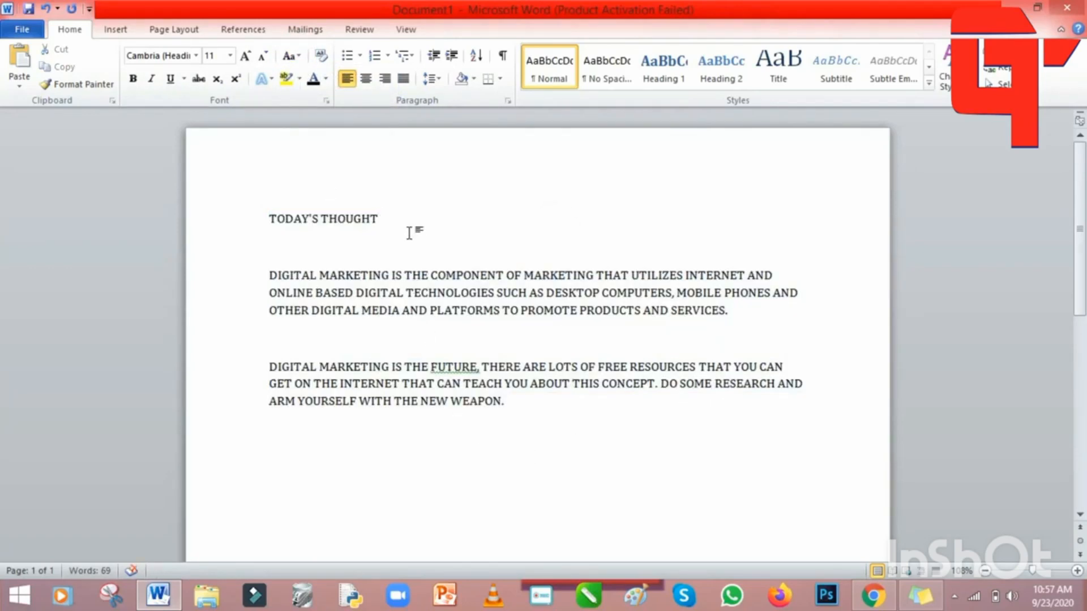
Convert the heading and both paragraphs to lowercase
drag(269, 217, 527, 415)
click(300, 56)
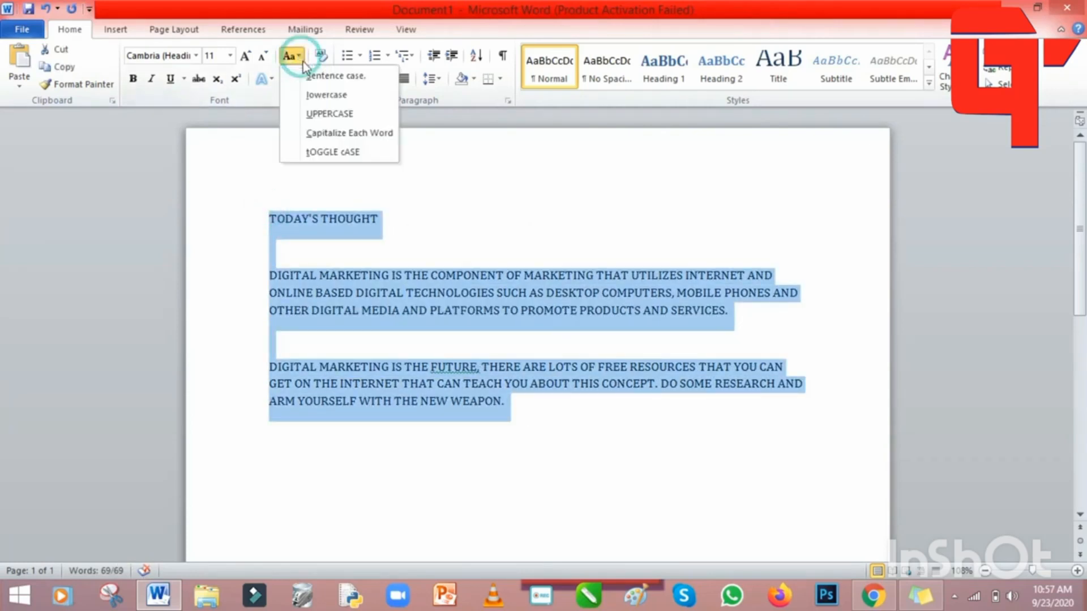
click(334, 95)
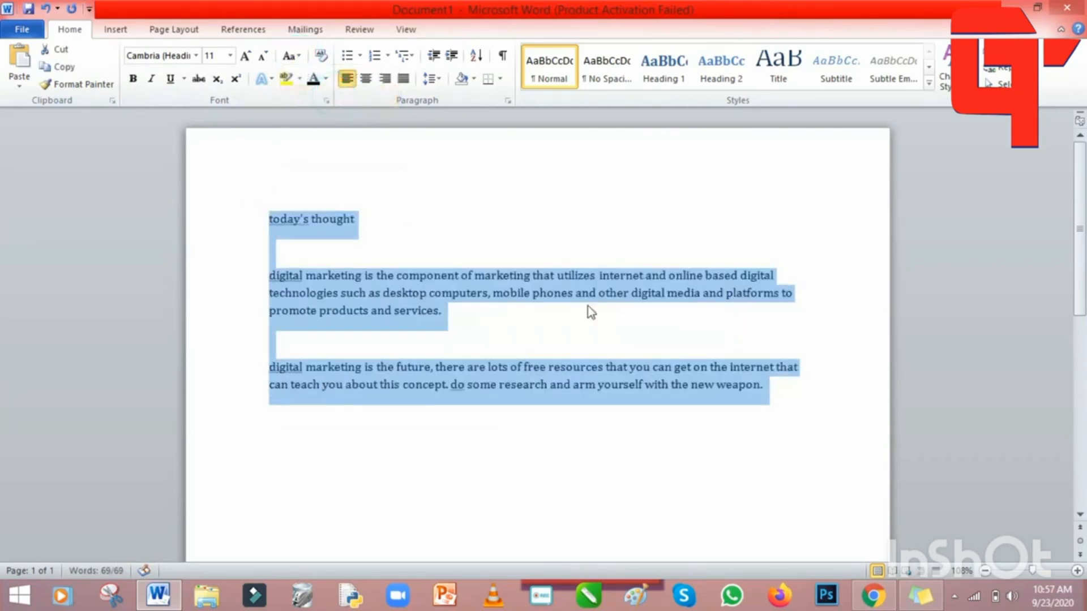
click(621, 211)
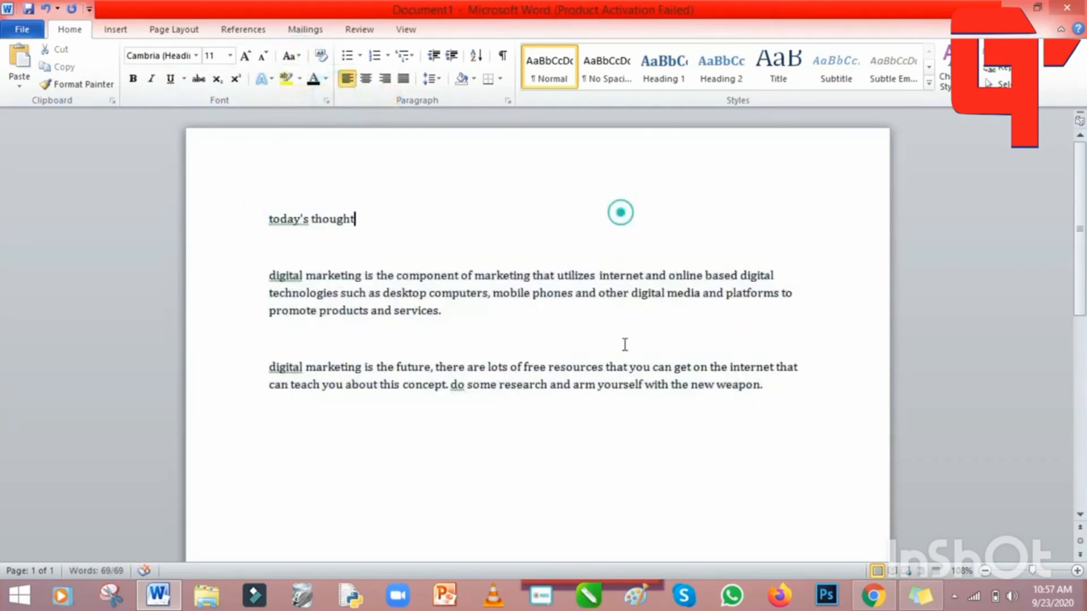
Change the case of the heading and both paragraphs to Capitalize Each Word
click(299, 57)
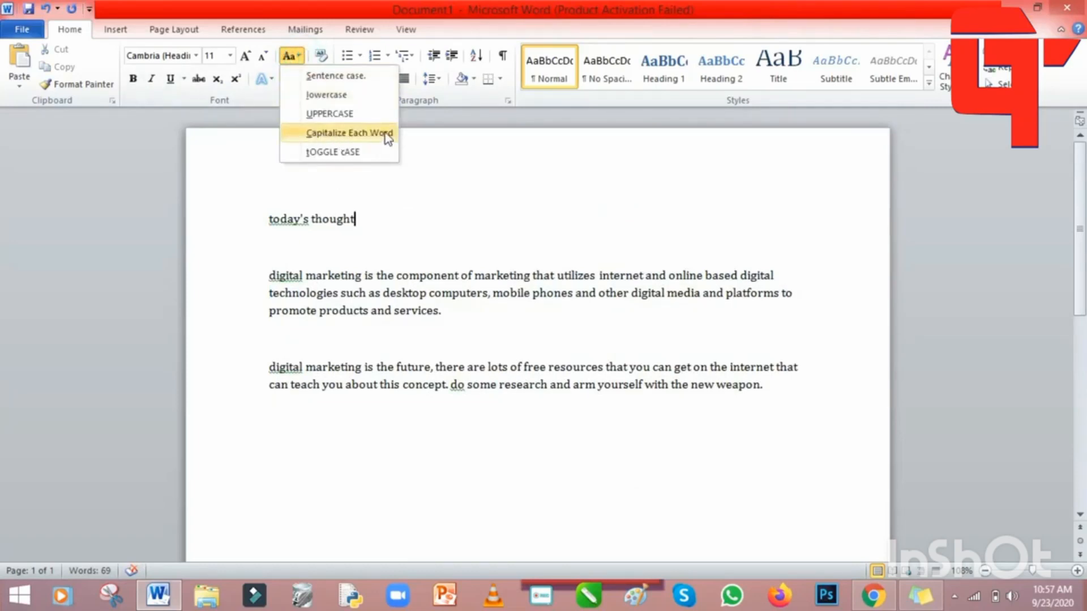
click(262, 206)
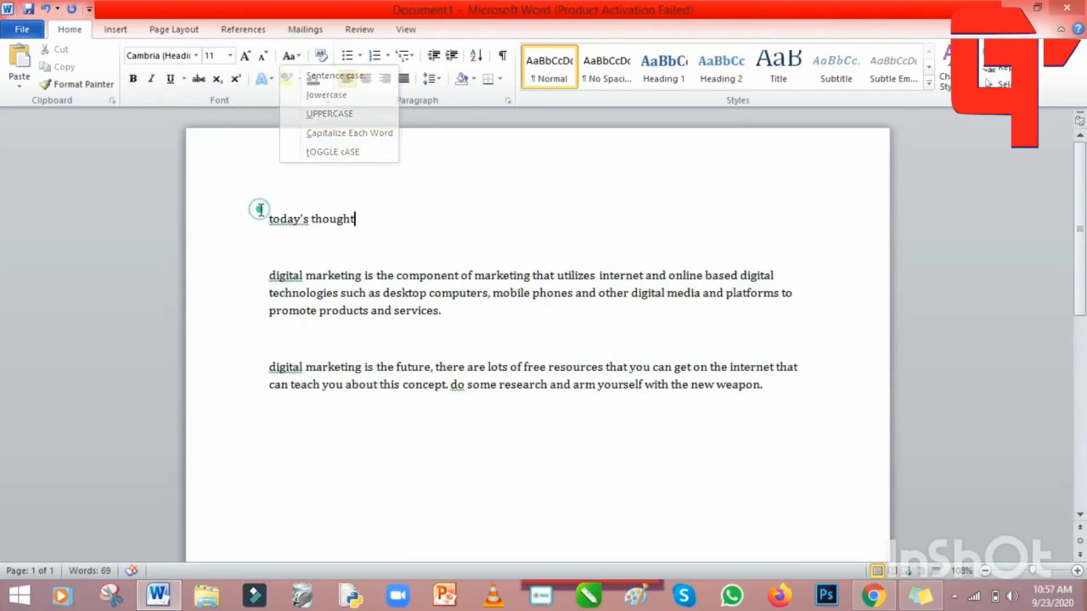
drag(269, 218, 772, 383)
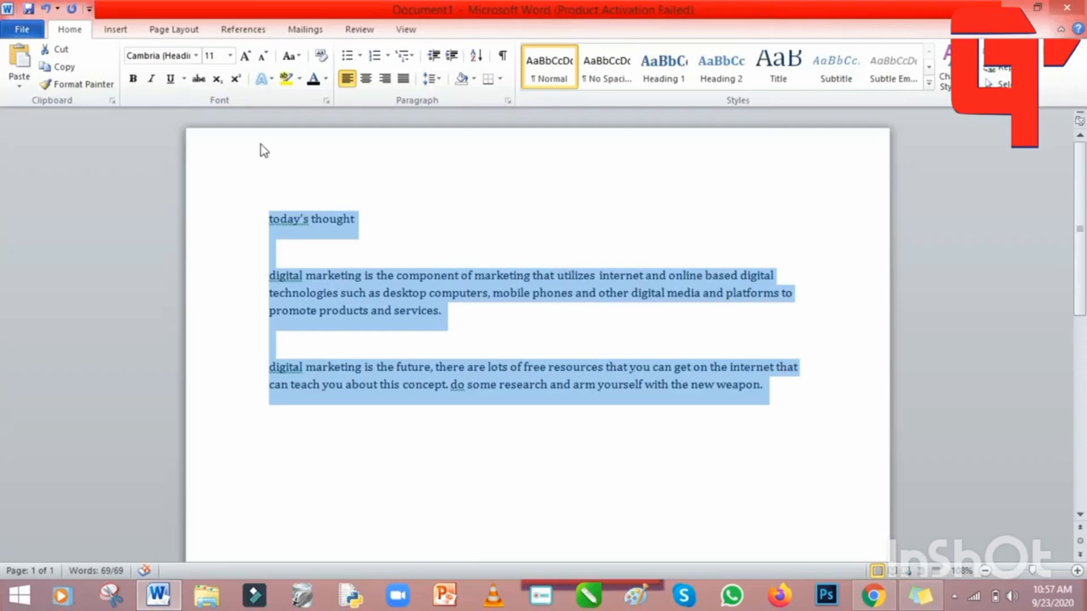
click(290, 56)
click(315, 136)
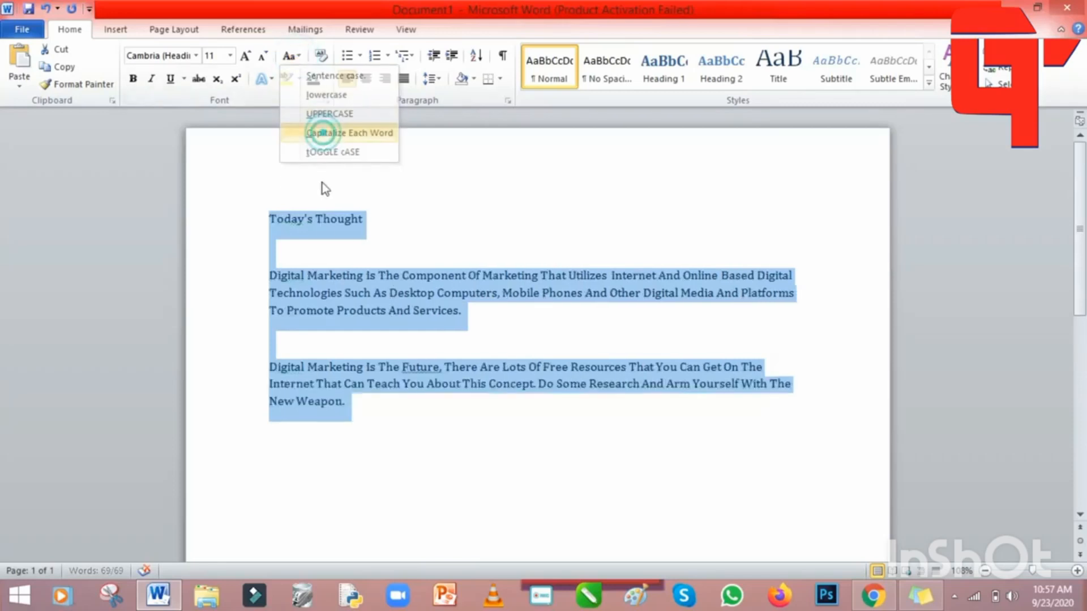
click(623, 221)
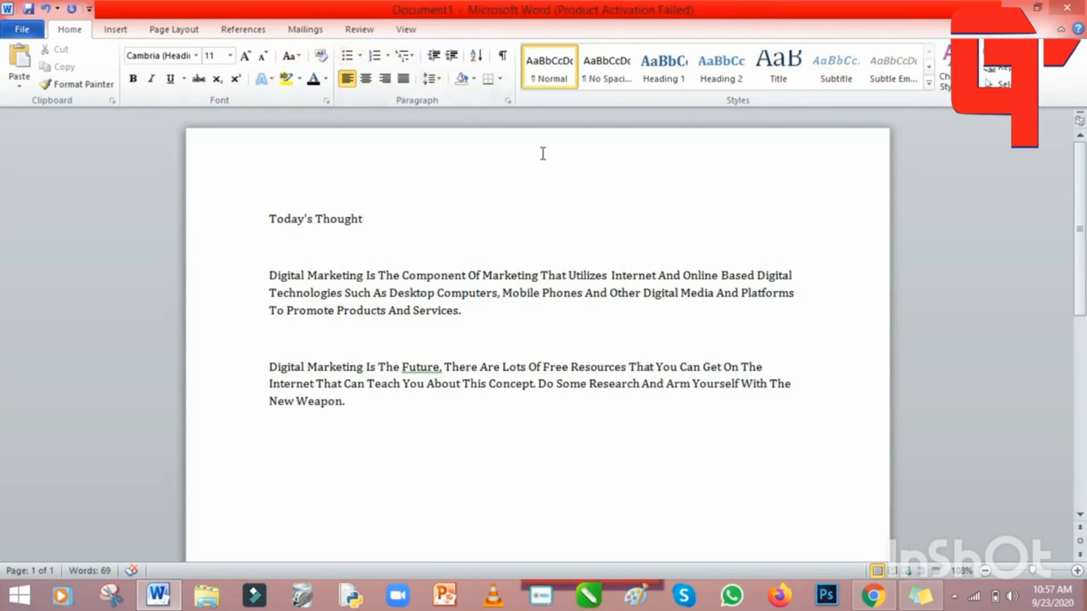
Add a check mark bullet to the "Today's Thought" heading
click(267, 216)
click(361, 56)
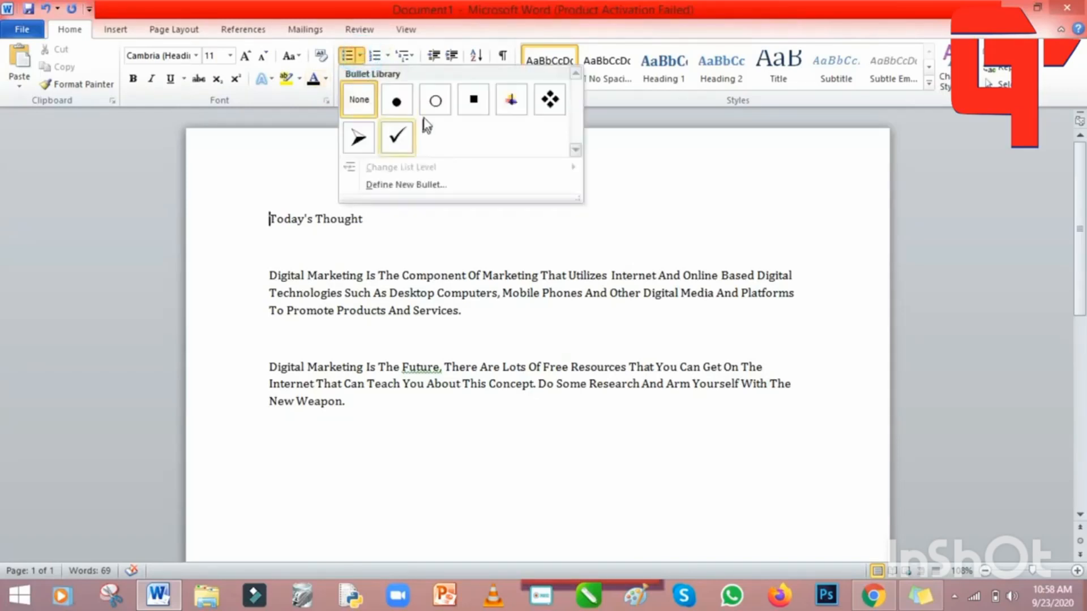
click(398, 135)
click(604, 252)
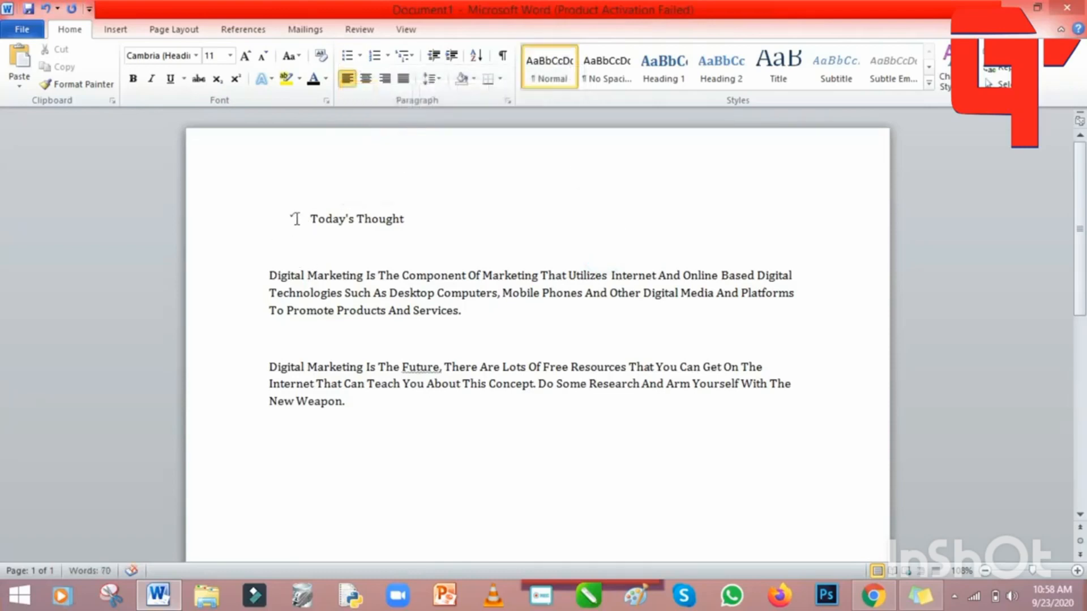
Set the font size of the "Today's Thought" heading to 18
triple_click(388, 222)
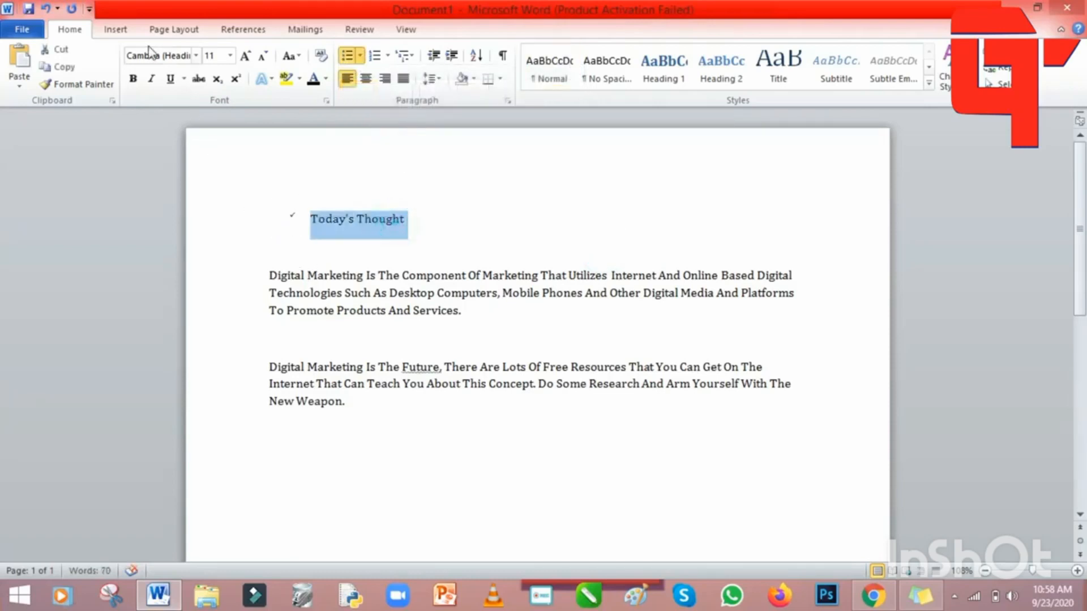
click(230, 56)
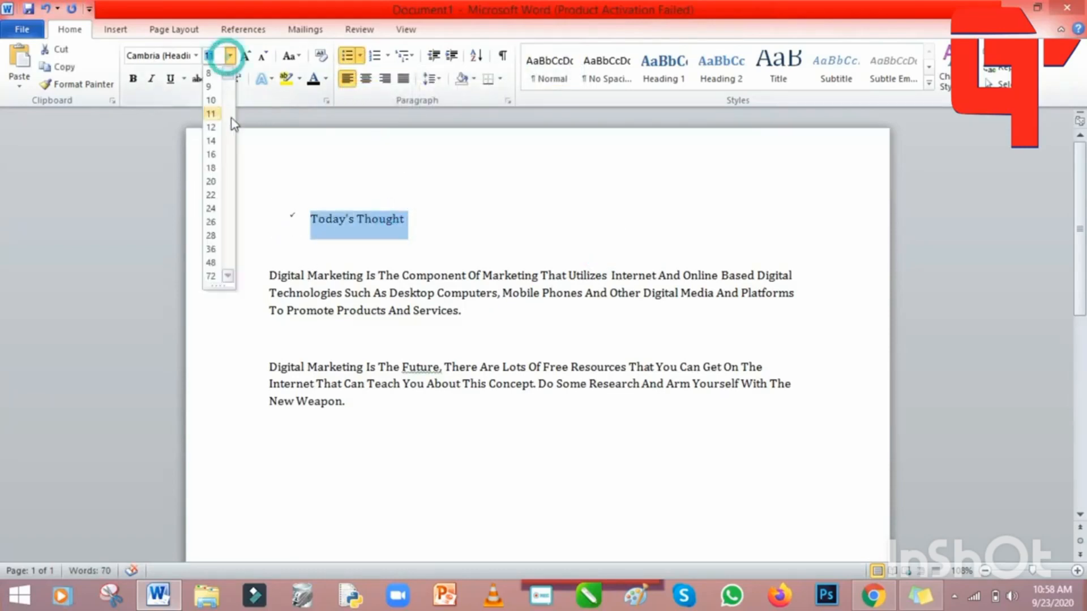
click(213, 169)
click(293, 227)
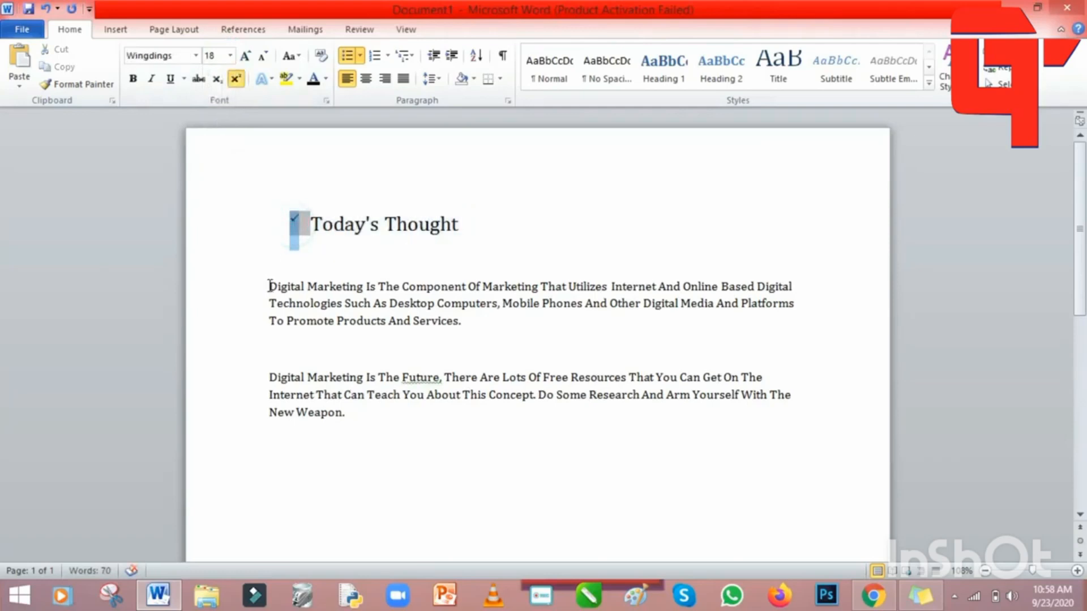
Set the font size of the first Digital Marketing paragraph to 16
click(268, 286)
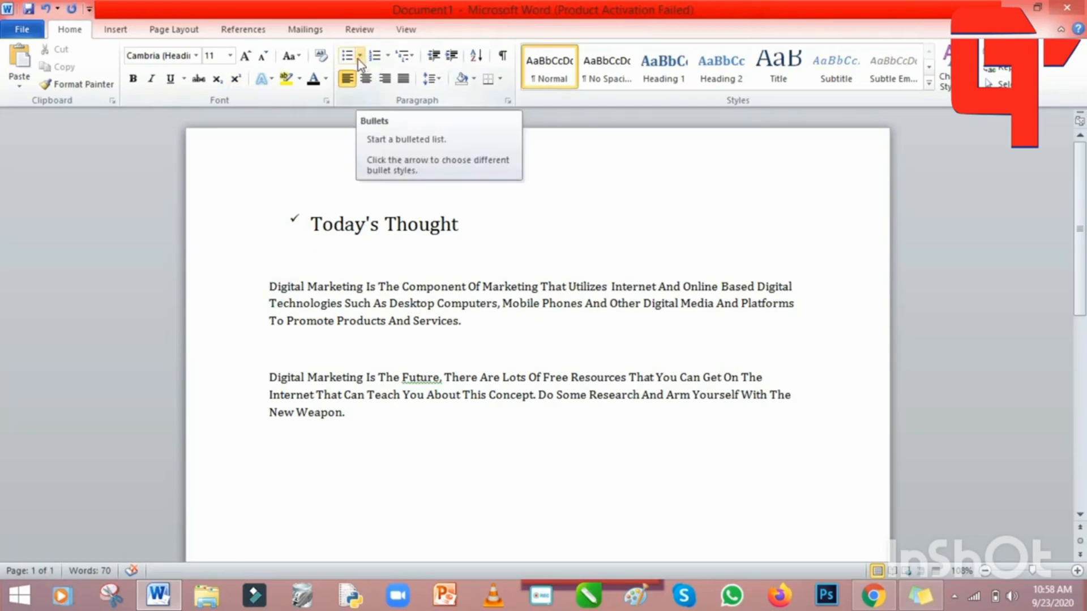
drag(265, 283, 468, 323)
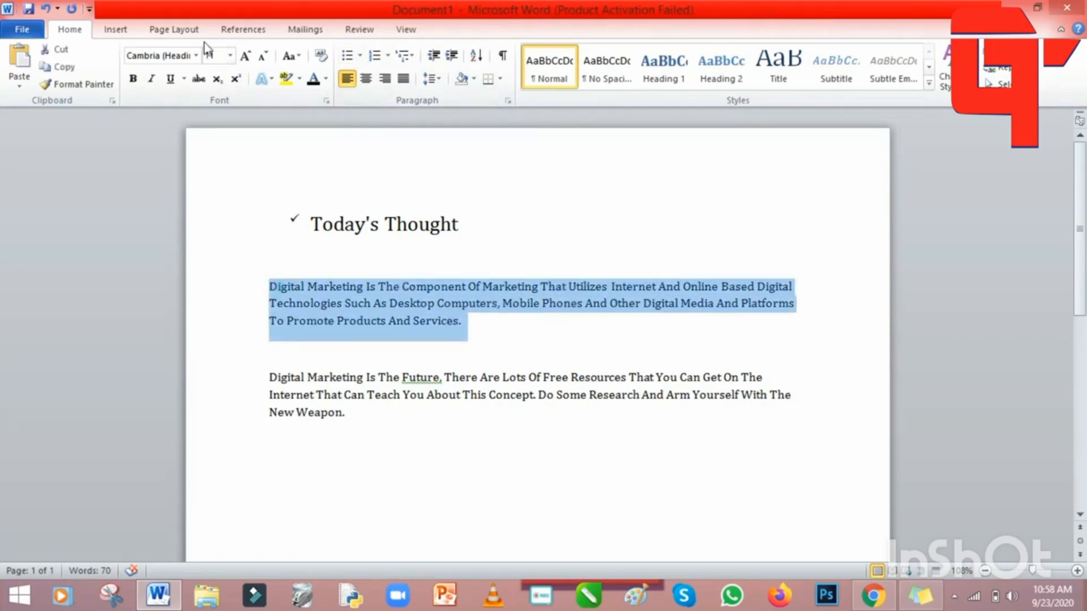
click(230, 56)
click(216, 158)
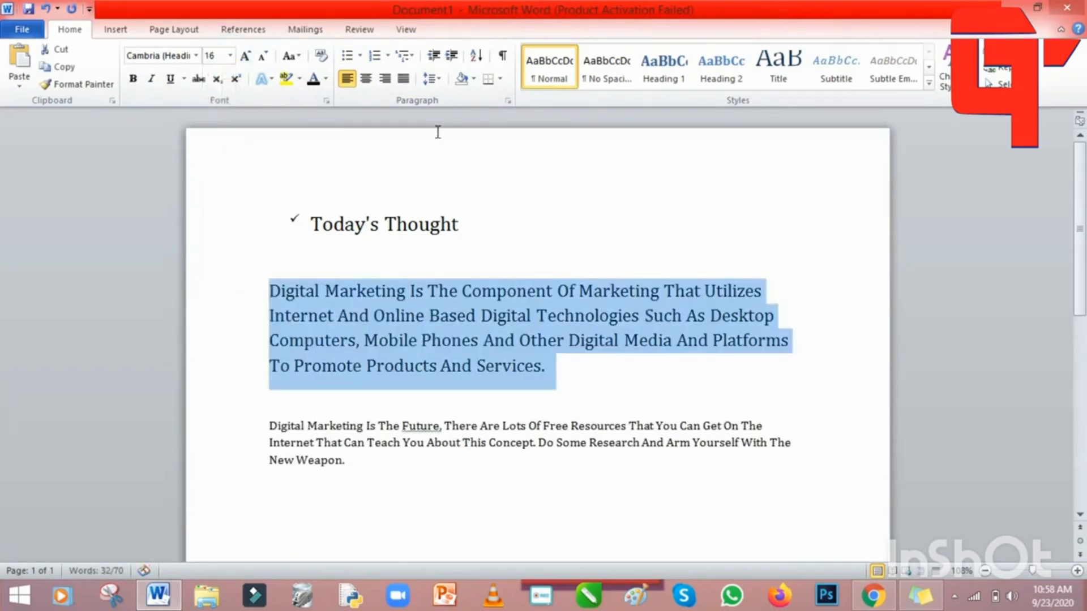
click(416, 243)
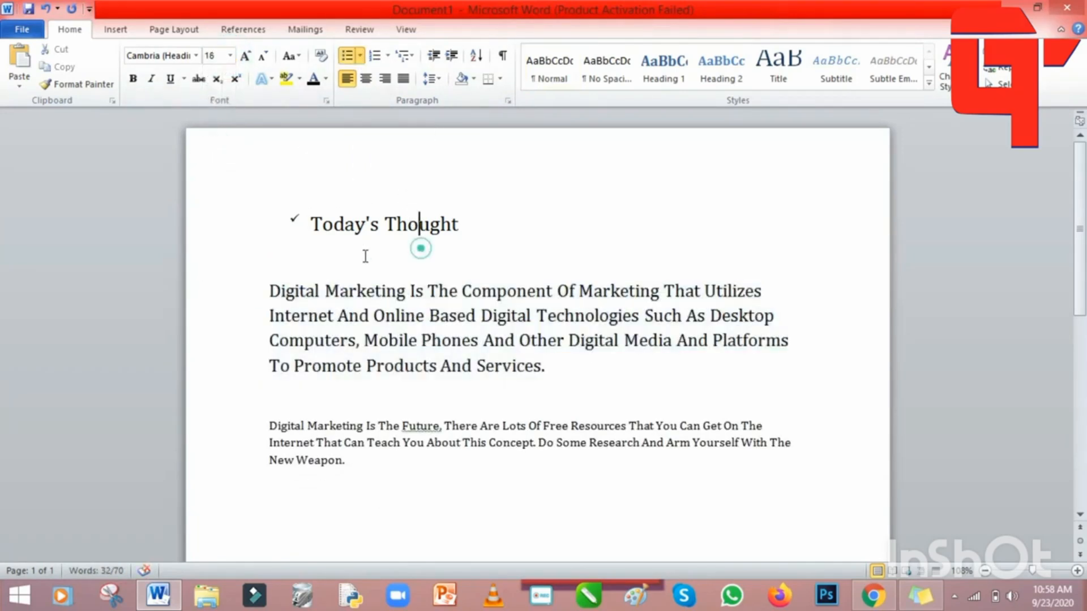
Add an arrowhead bullet to the first Digital Marketing paragraph
click(361, 56)
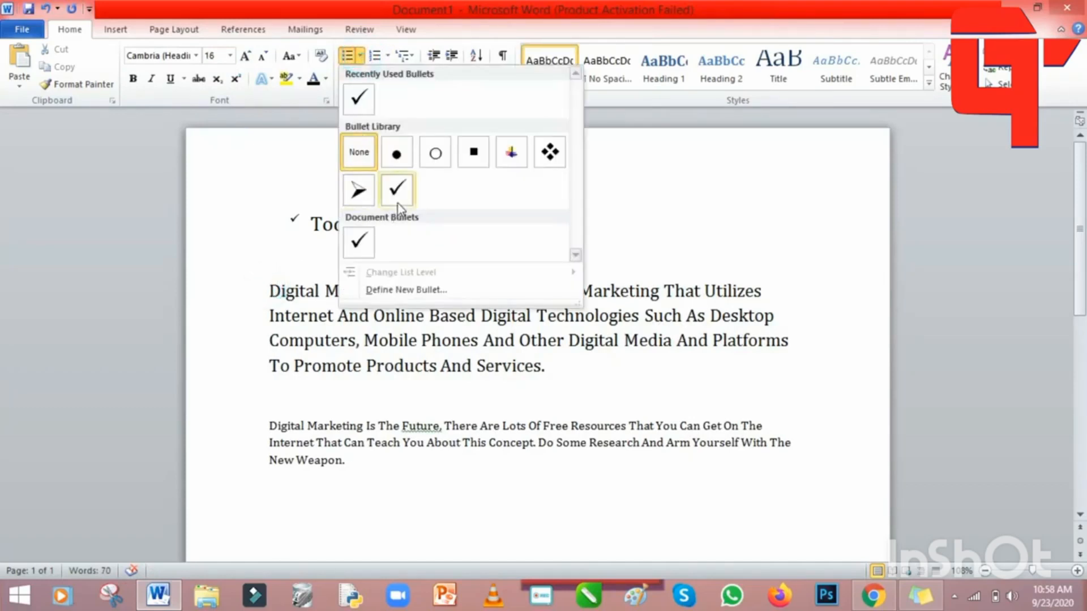
click(362, 192)
click(597, 241)
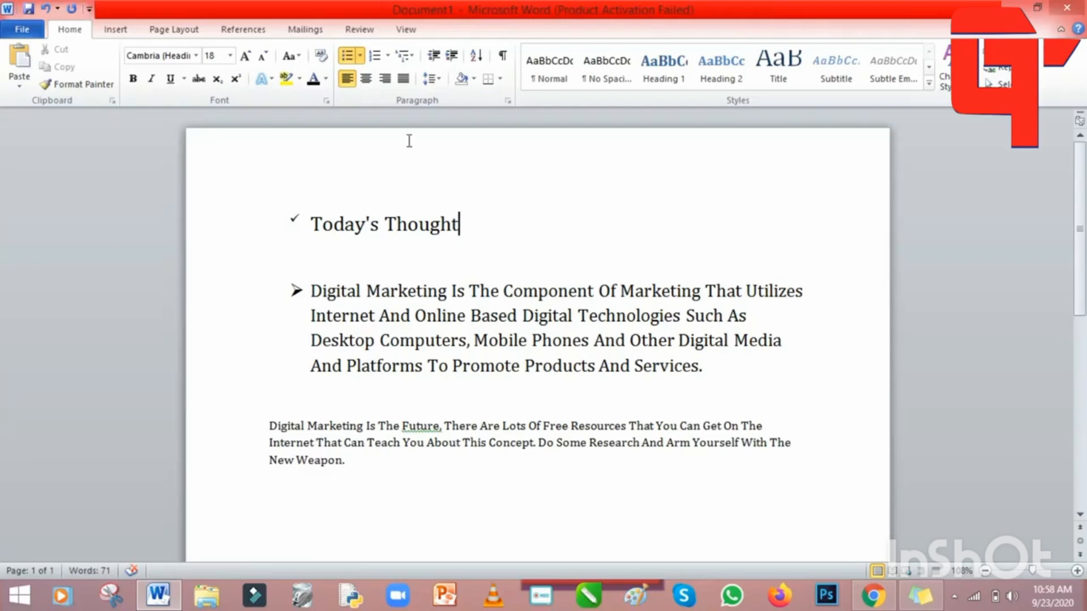
Number the first Digital Marketing paragraph in the a) b) c) format, and remove that numbering again
click(307, 315)
click(387, 56)
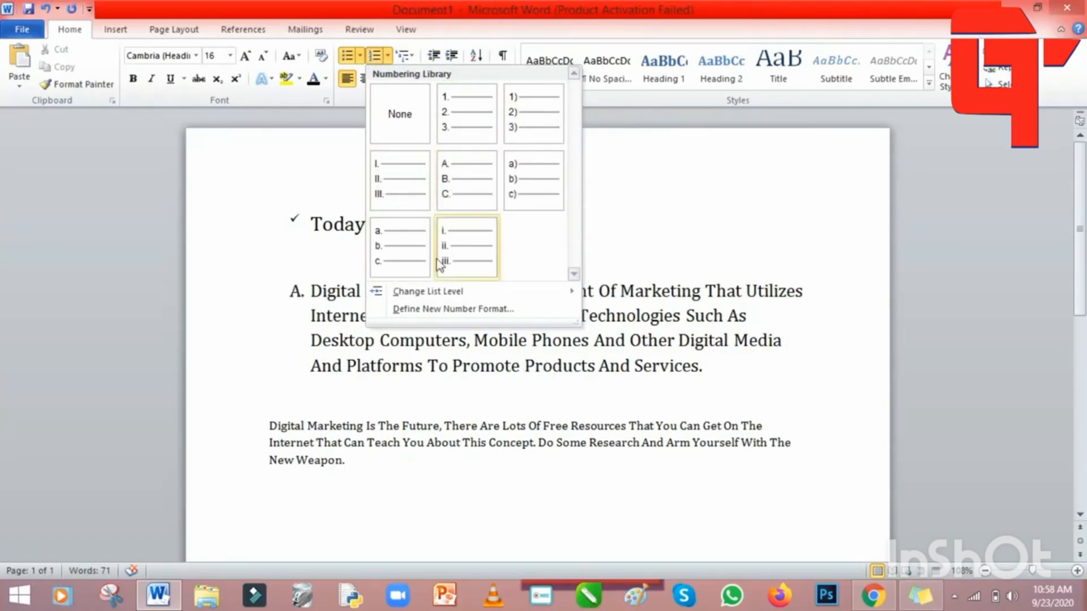
click(525, 183)
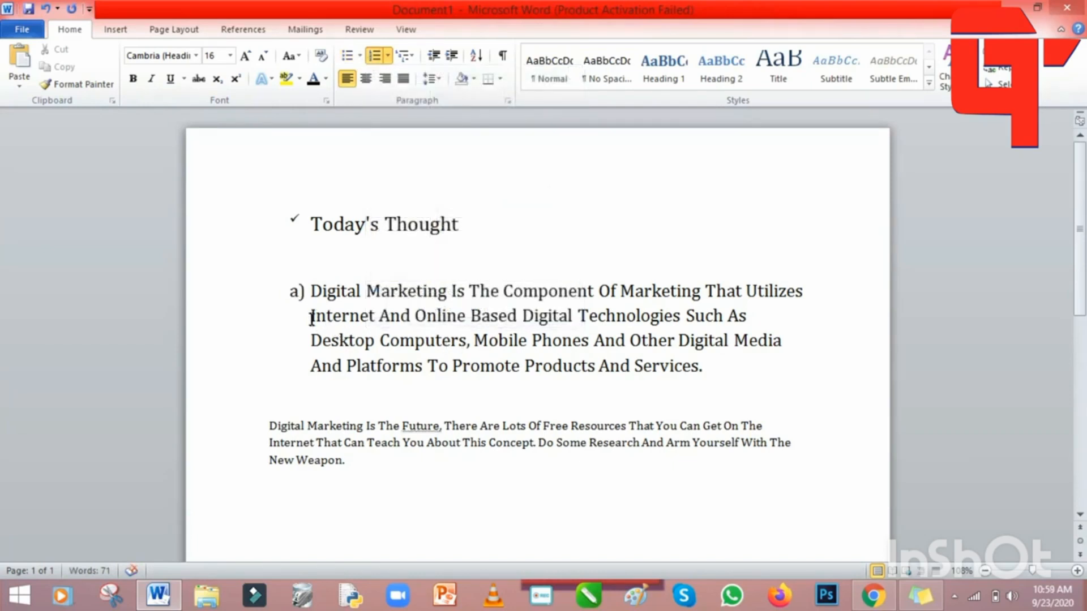
click(375, 56)
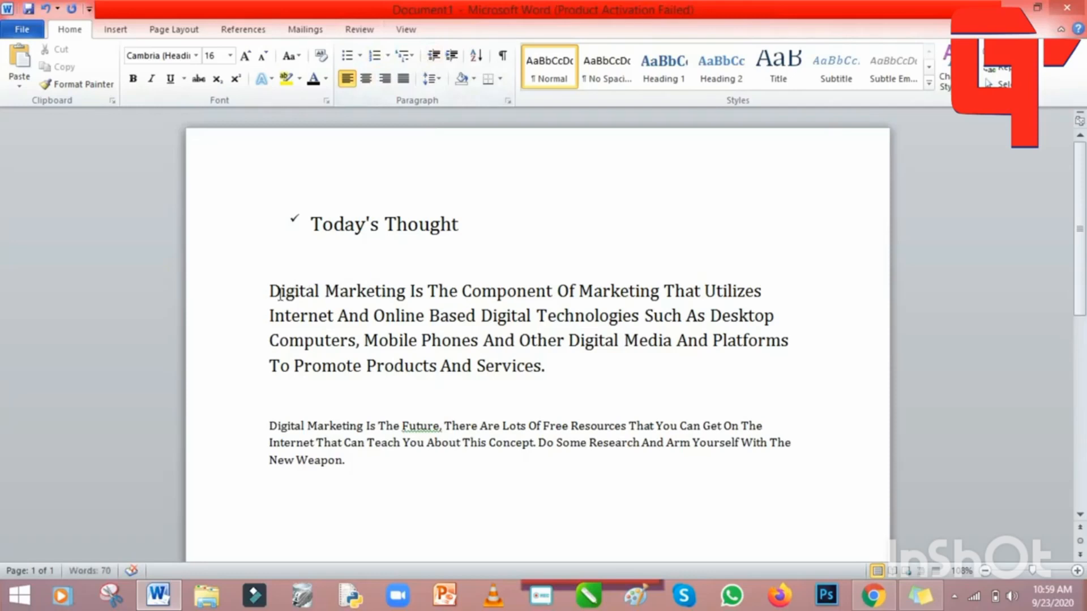
Number the first Digital Marketing paragraph with the 1) 2) 3) format
click(270, 291)
click(387, 55)
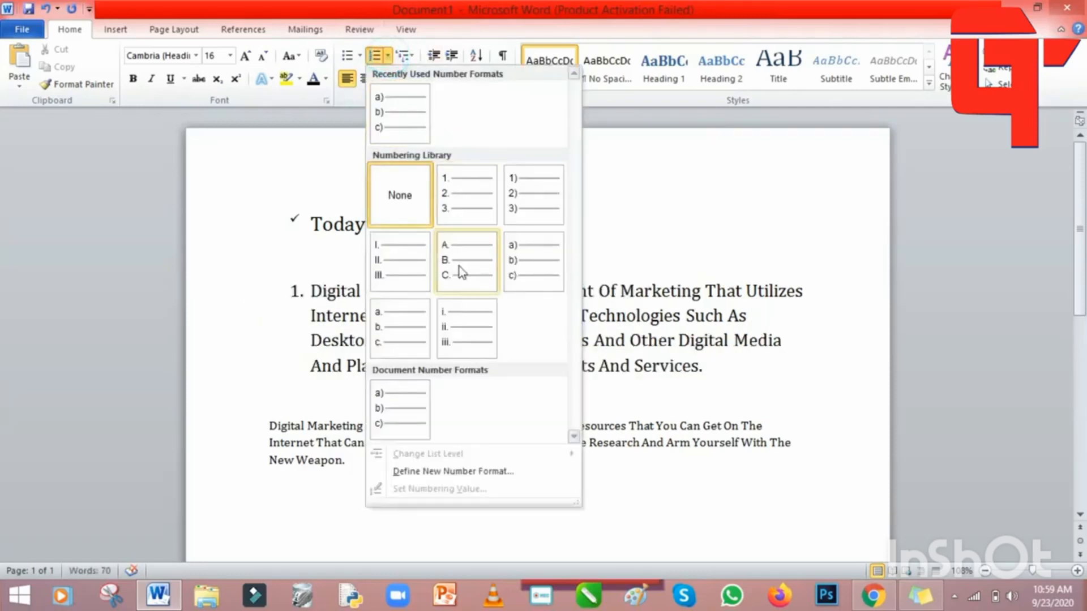
click(525, 211)
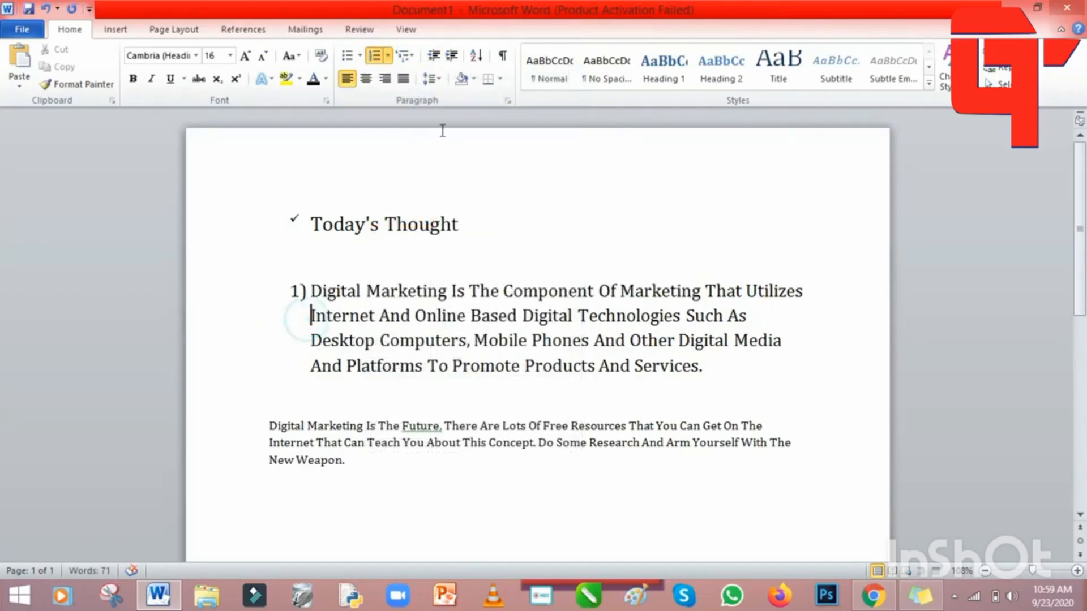
Keep the 1) 2) 3) format on the first Digital Marketing paragraph and continue its numbering onto the second one
click(392, 59)
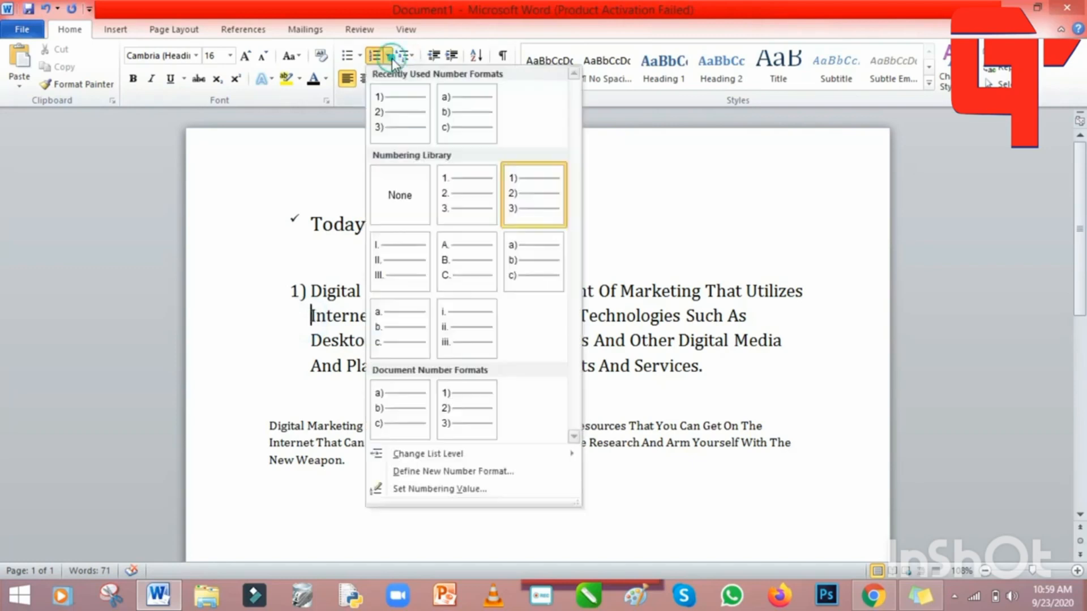
click(531, 206)
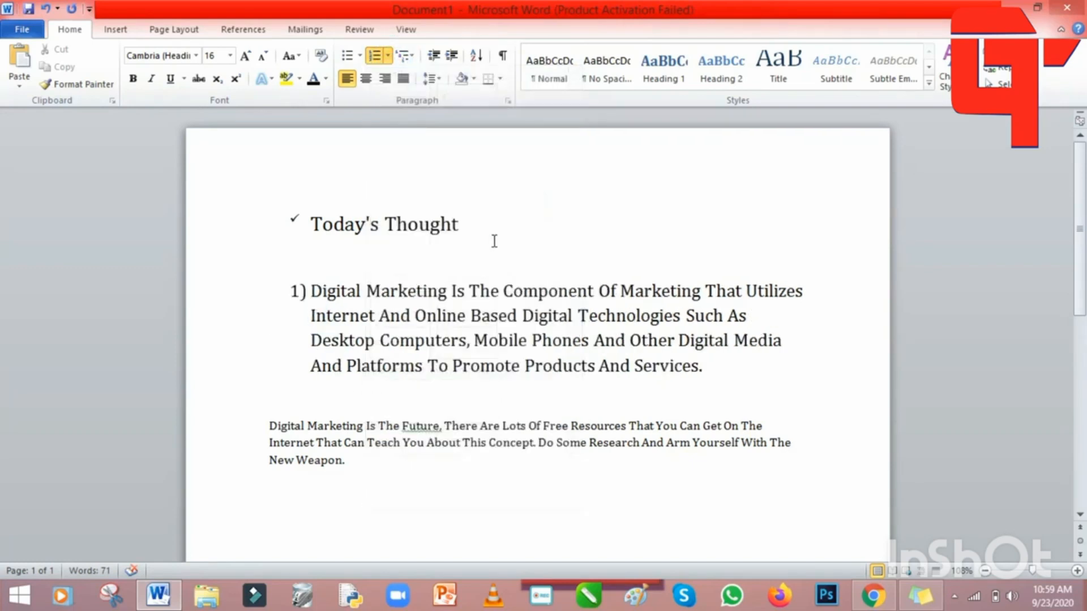
click(268, 425)
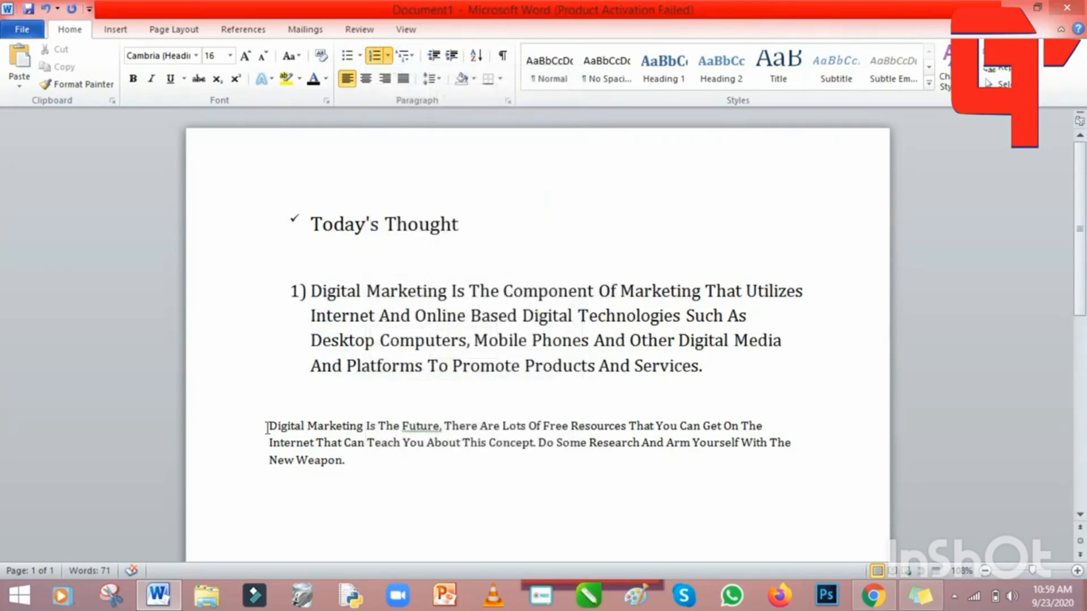
click(374, 55)
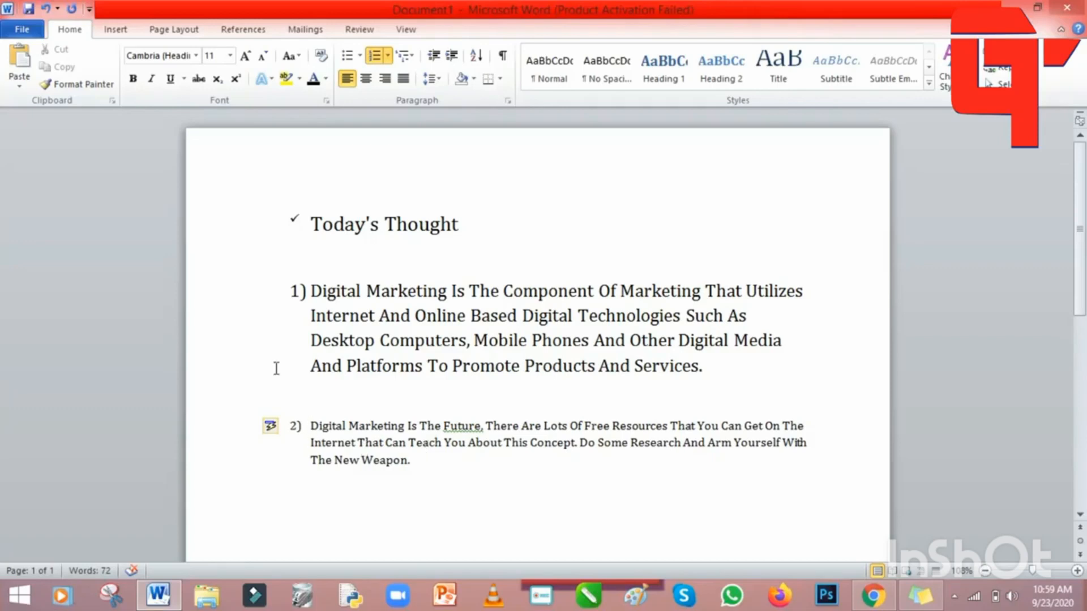
Undo the numbering, bullet and font size changes back to the plain, unbulleted heading and Digital Marketing paragraphs
click(46, 11)
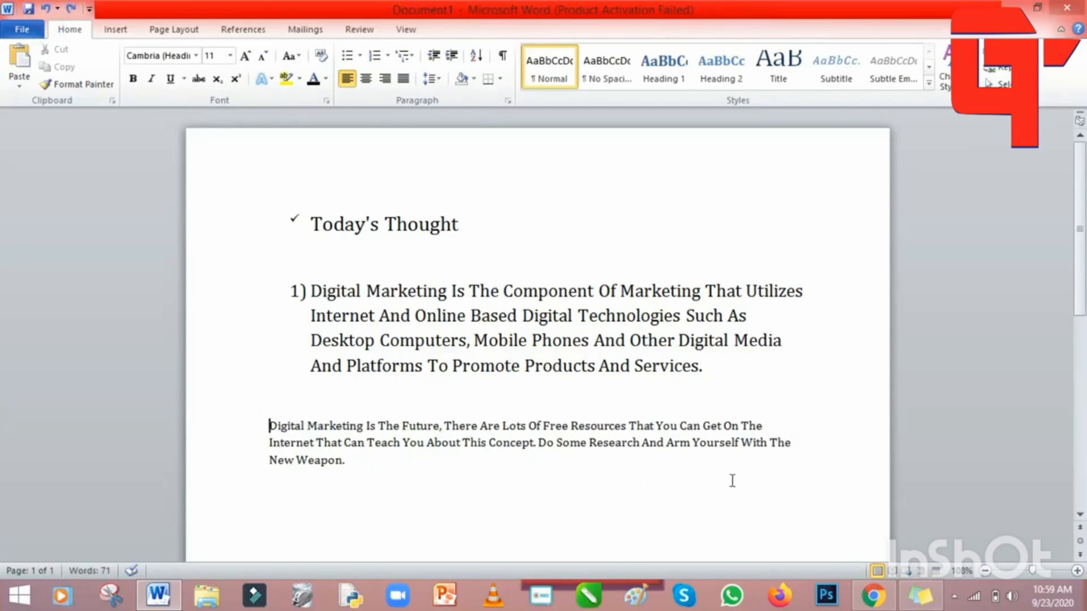
click(49, 14)
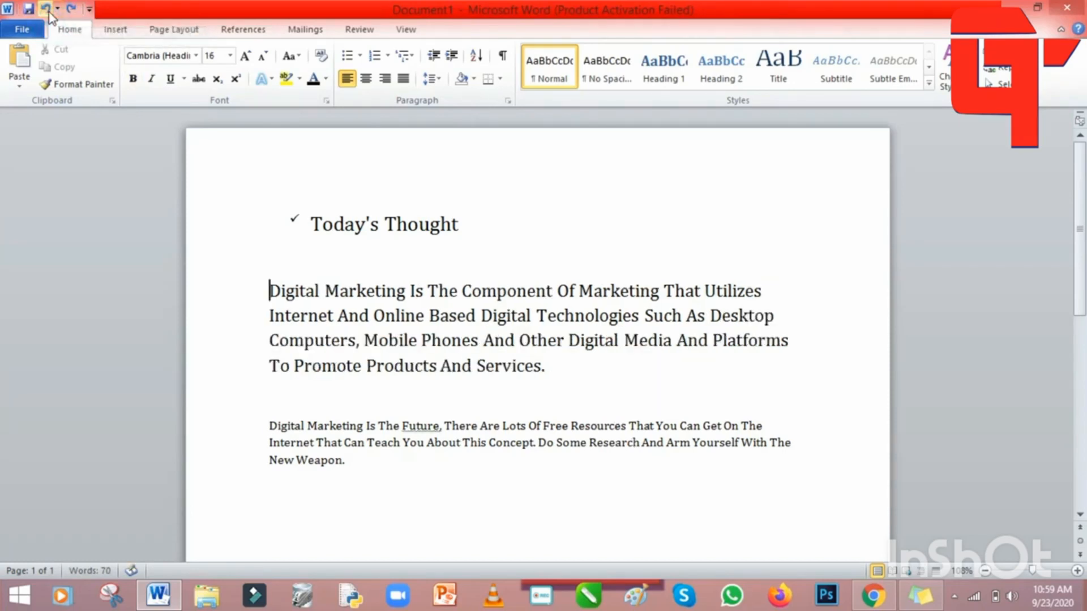
click(49, 14)
click(50, 14)
click(71, 9)
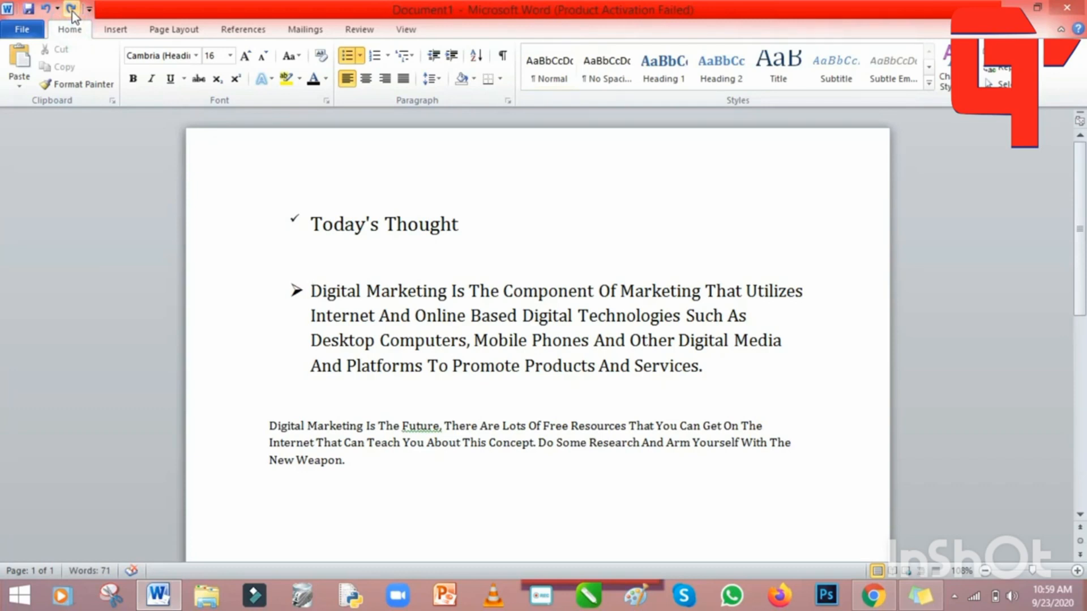
click(47, 10)
click(48, 10)
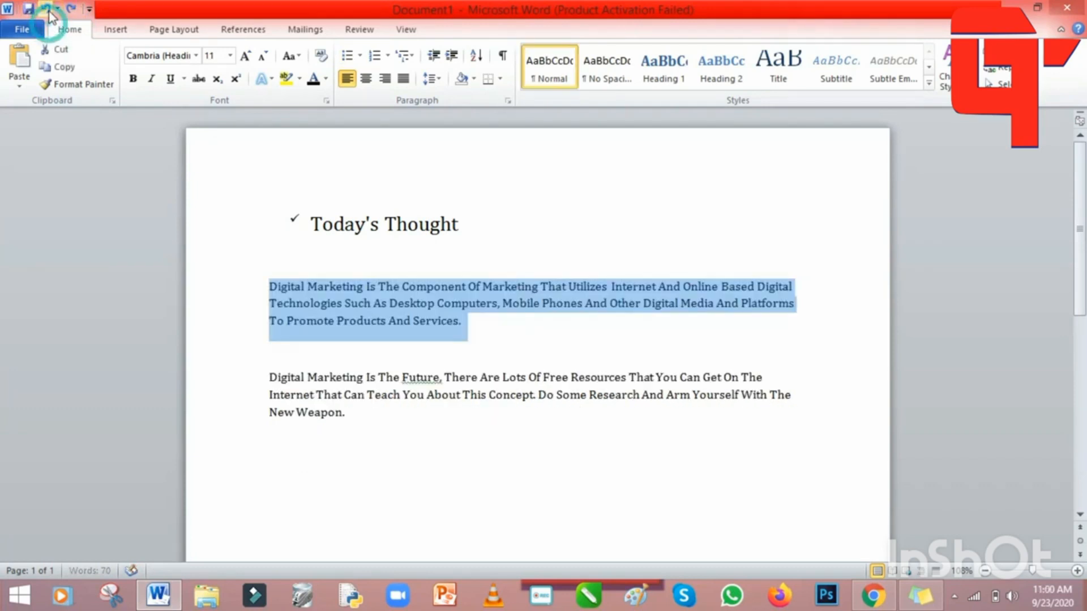
click(47, 10)
click(48, 10)
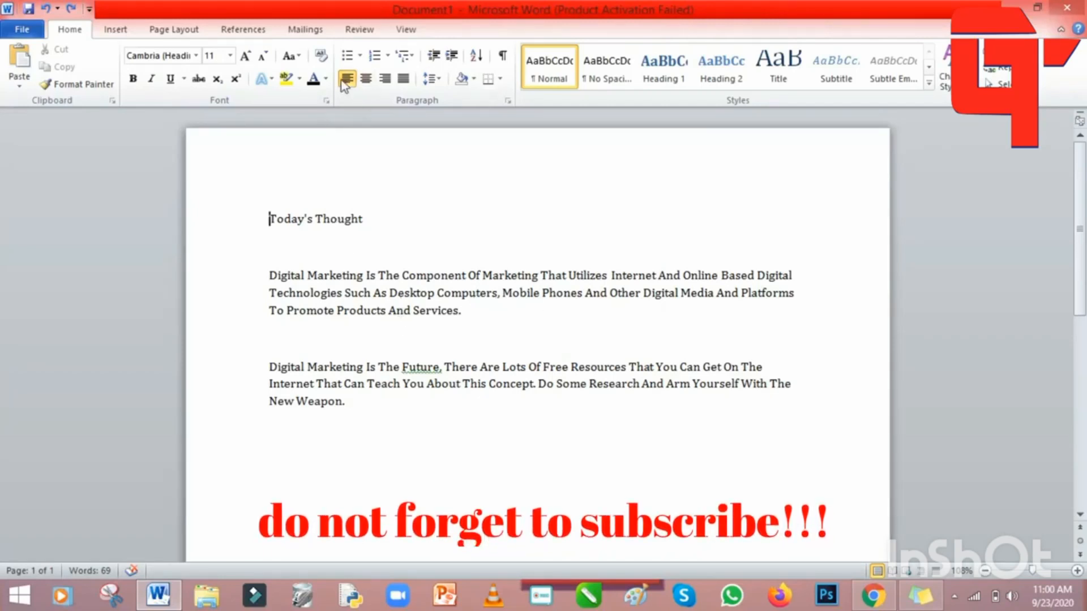
Center the Today's Thought heading and both Digital Marketing paragraphs
click(273, 221)
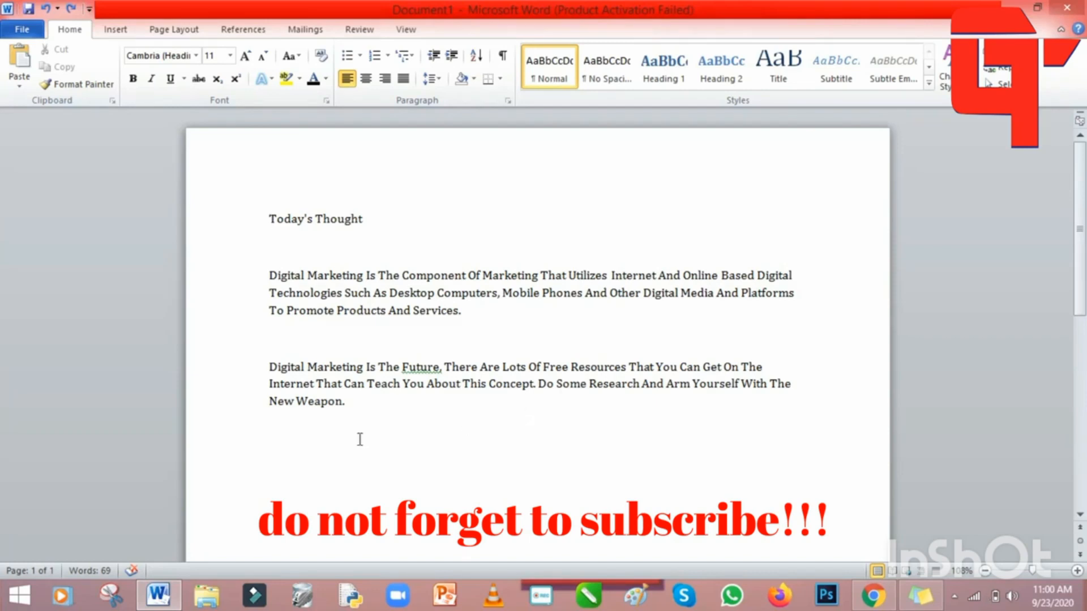
drag(379, 424, 420, 187)
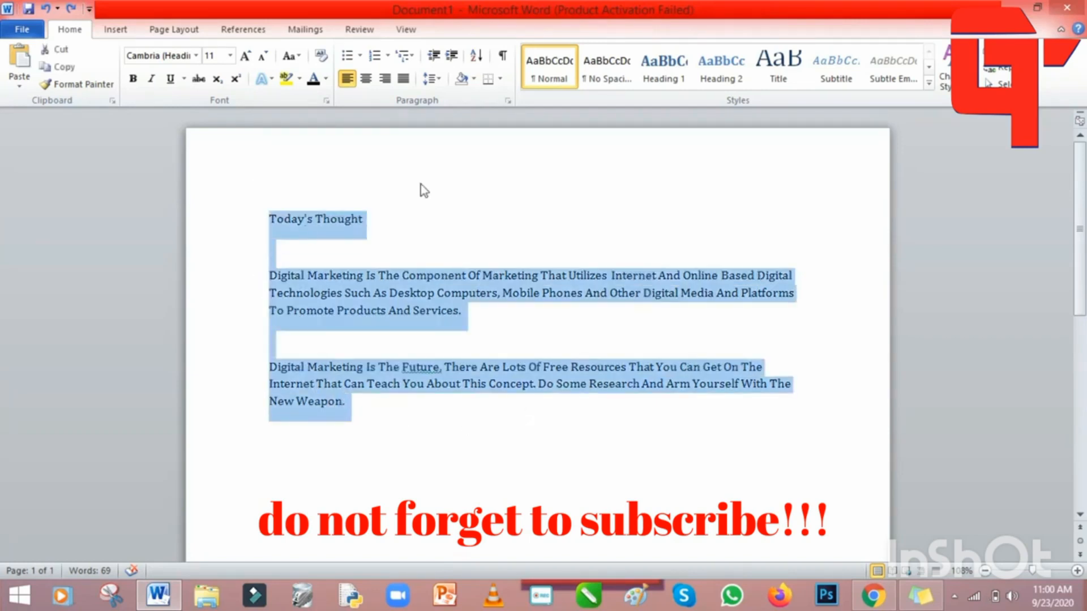
click(369, 82)
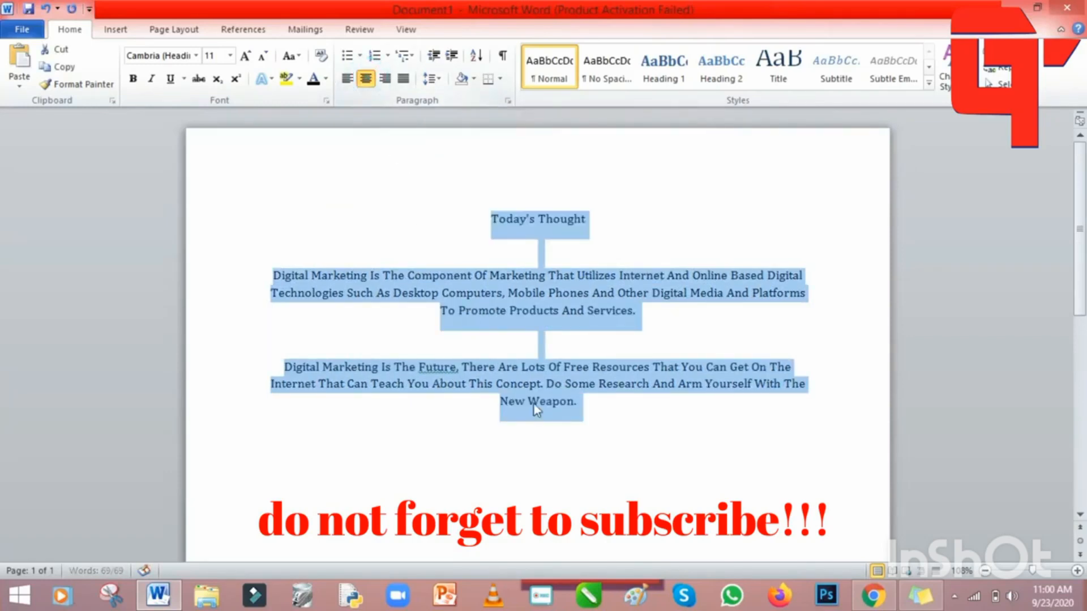
click(626, 481)
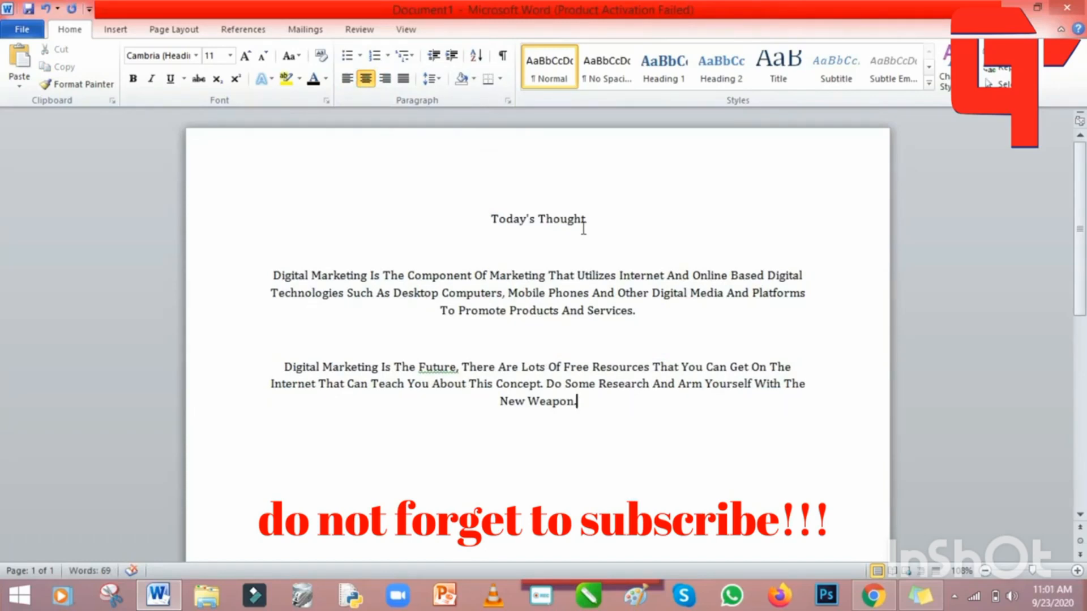
Try right, justified and left alignment in turn on the second Digital Marketing paragraph
click(384, 78)
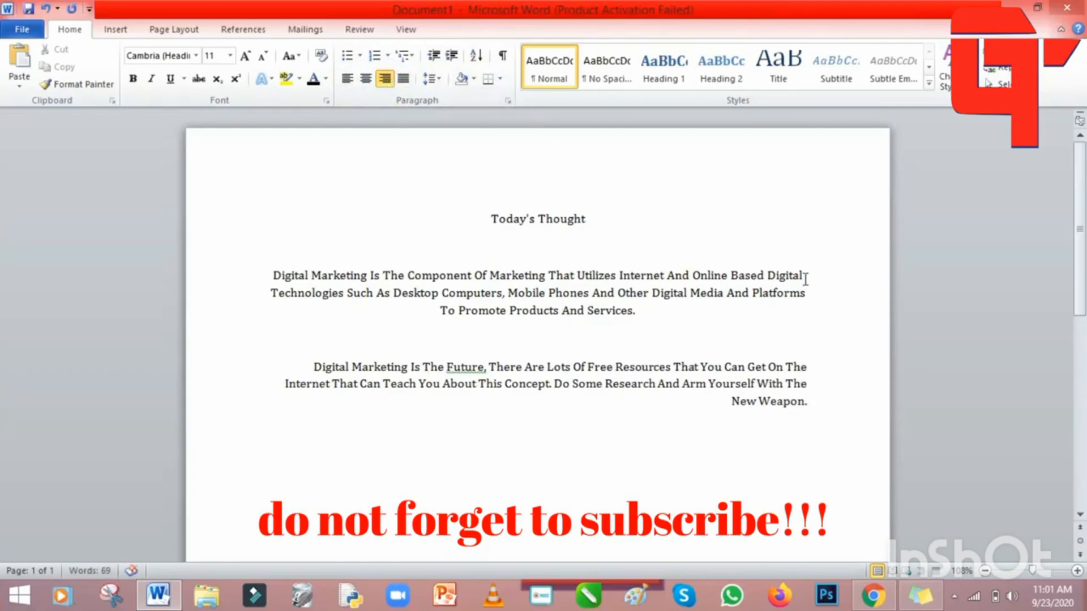
click(808, 400)
click(403, 79)
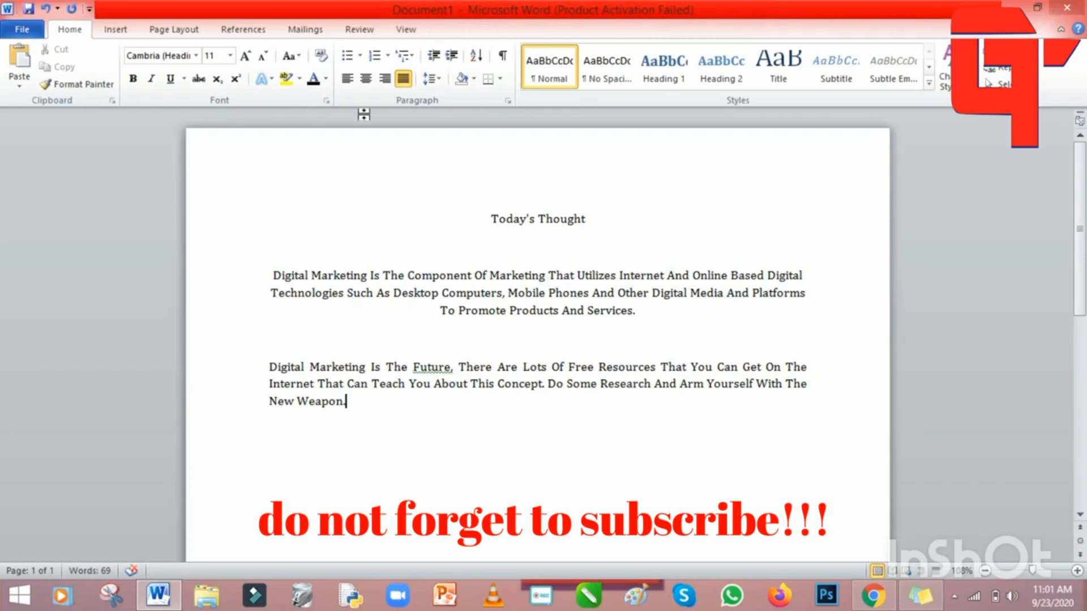
click(349, 80)
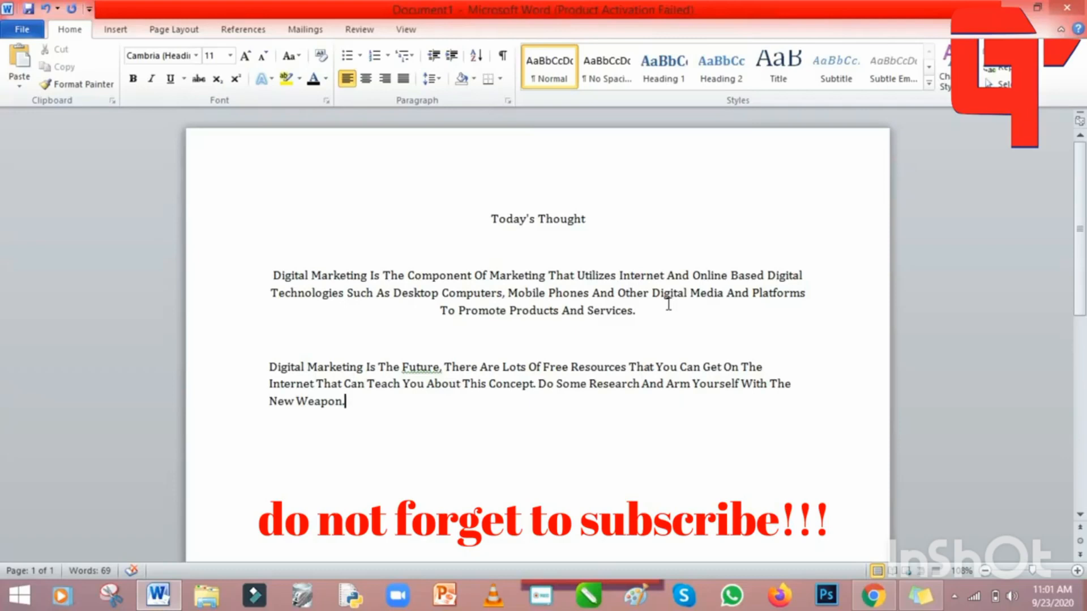
Left-align the heading and both paragraphs, and apply the No Spacing style to all of them
drag(412, 437, 272, 218)
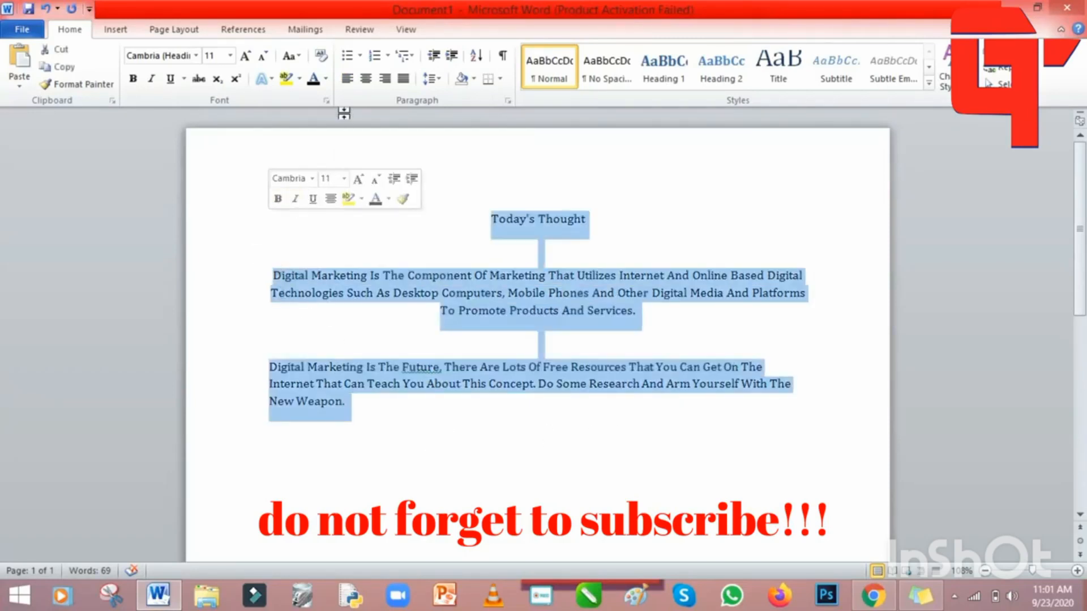
click(346, 79)
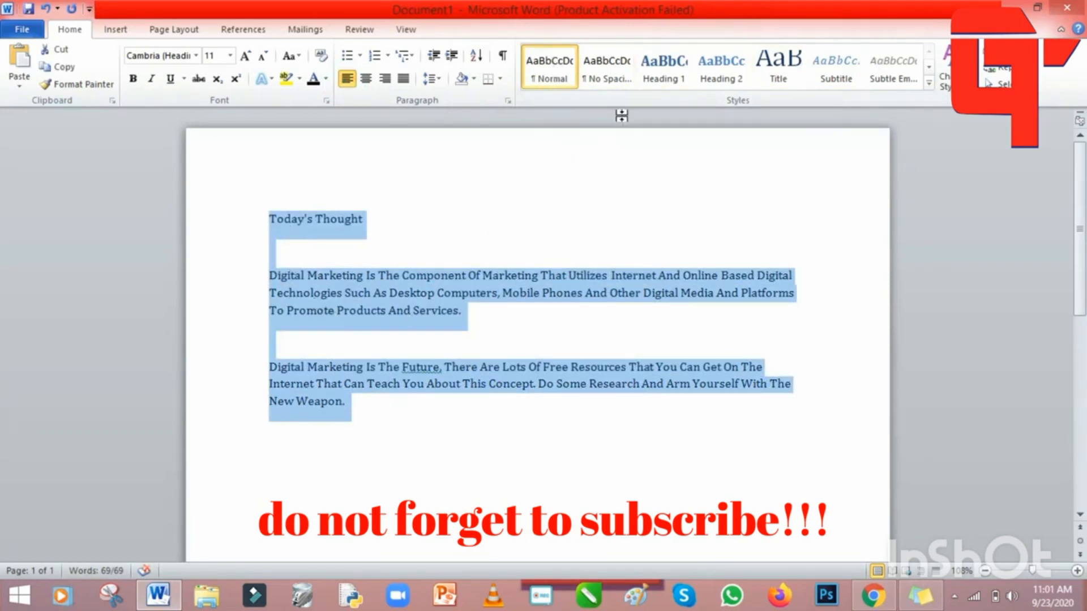
click(607, 76)
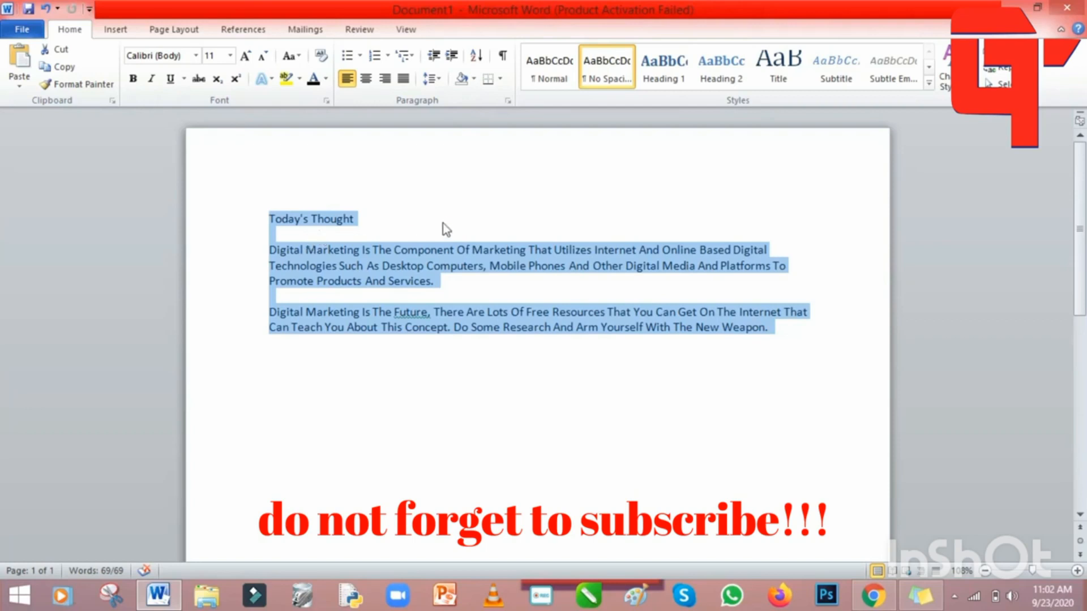
Try the Heading 1, Heading 2 and Heading 3 styles on the Today's Thought line
drag(442, 223, 268, 218)
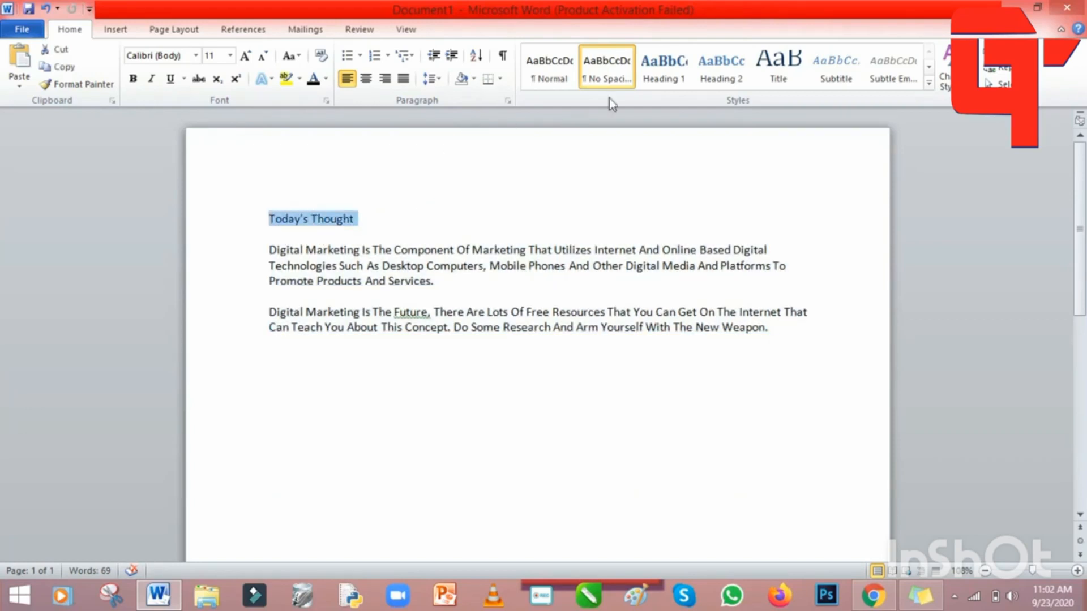
click(668, 77)
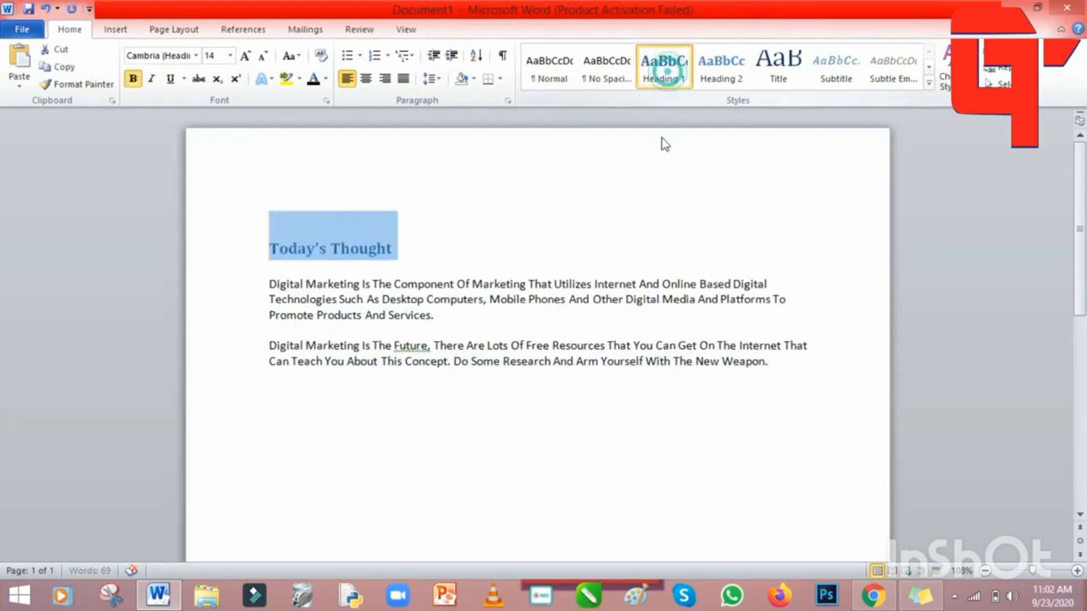
click(553, 219)
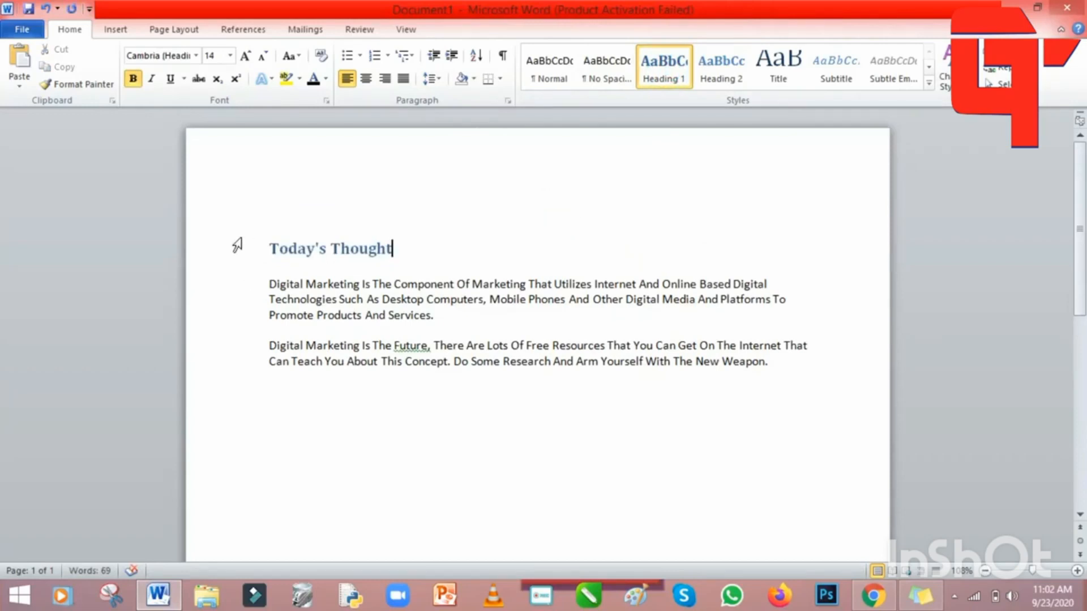
drag(430, 252, 269, 249)
click(726, 79)
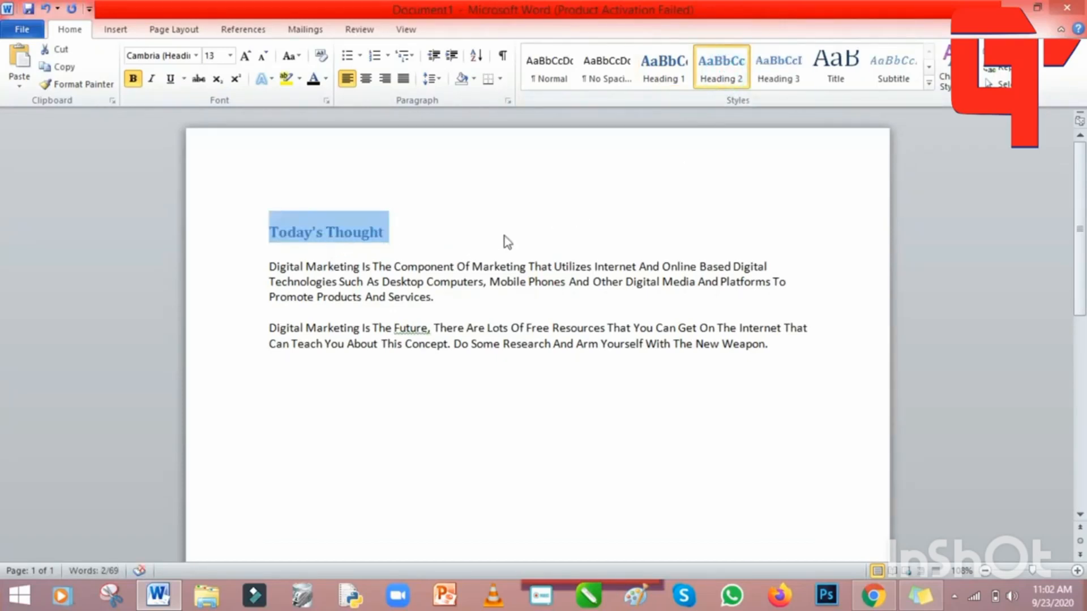
click(788, 88)
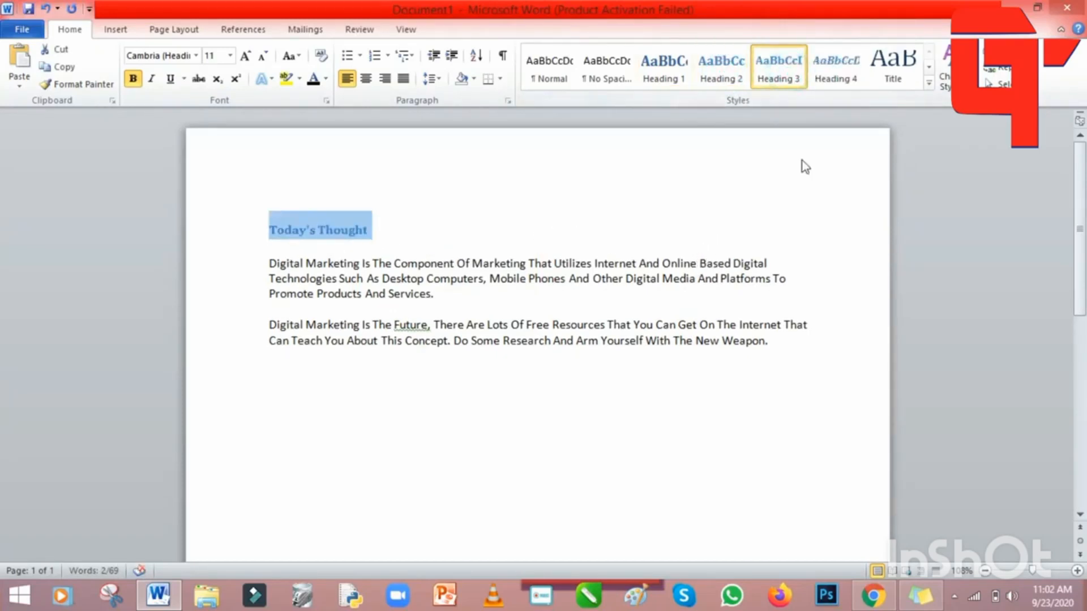
Apply the Heading 4 style to the Today's Thought line and look through the full set of quick styles
click(836, 78)
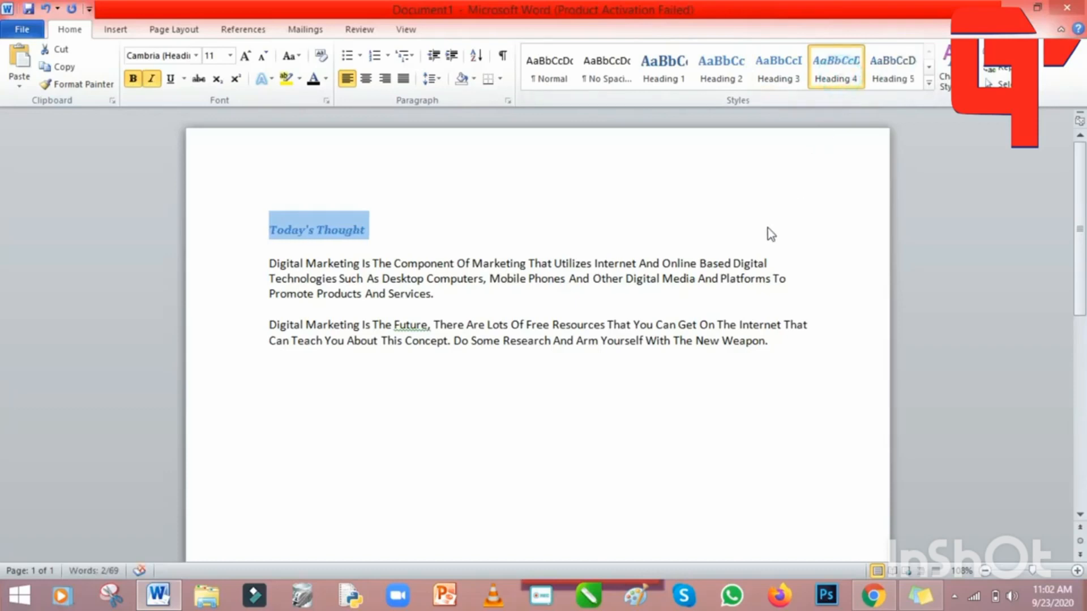
click(929, 83)
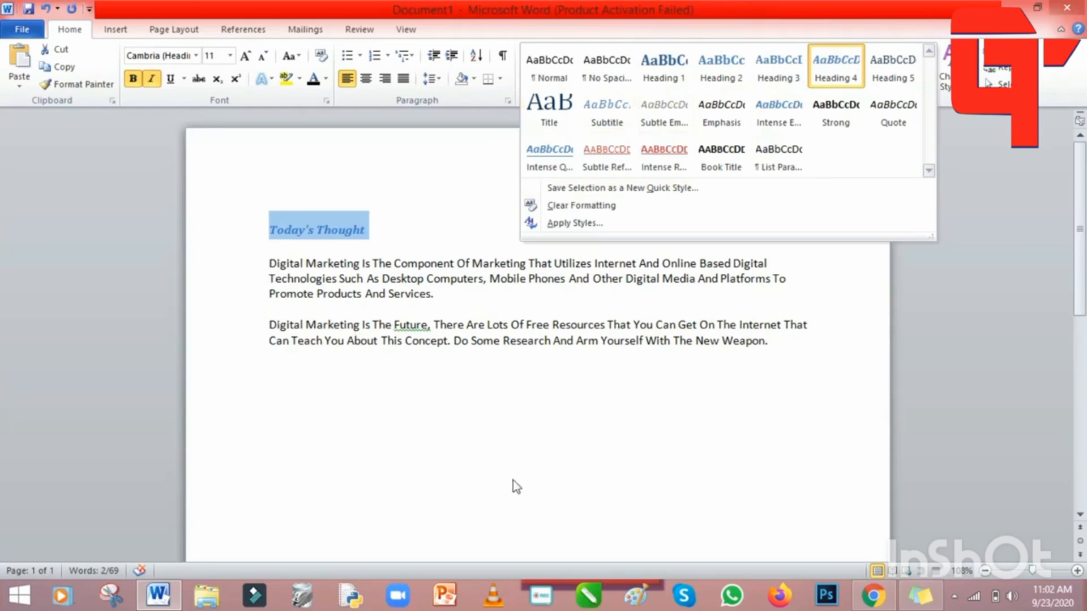
click(796, 406)
click(420, 233)
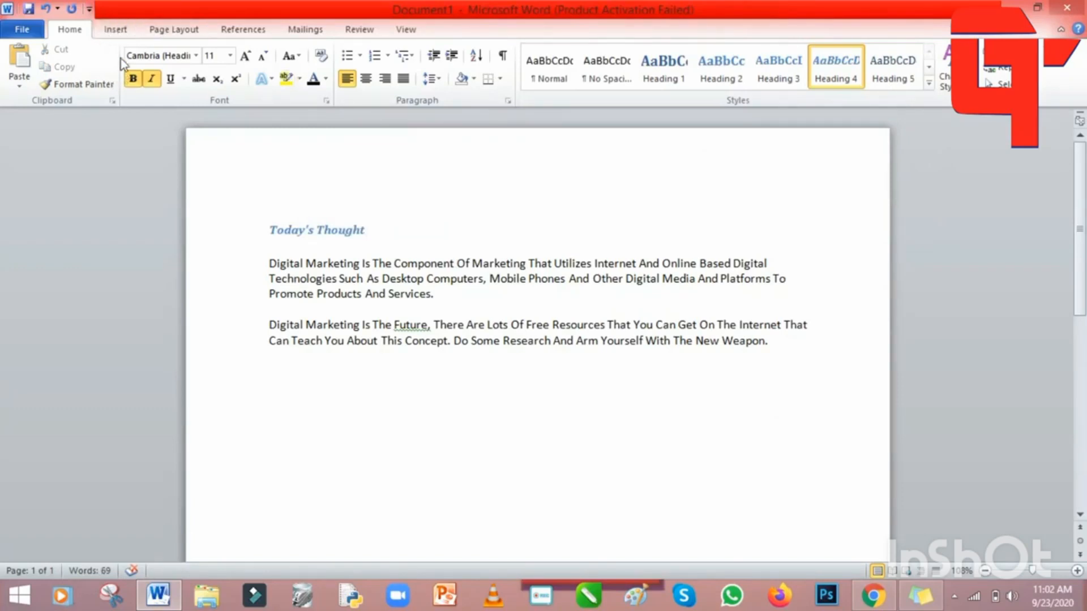
Insert a table with 5 columns and 2 rows below the Today's Thought heading, and undo the insertion
click(114, 31)
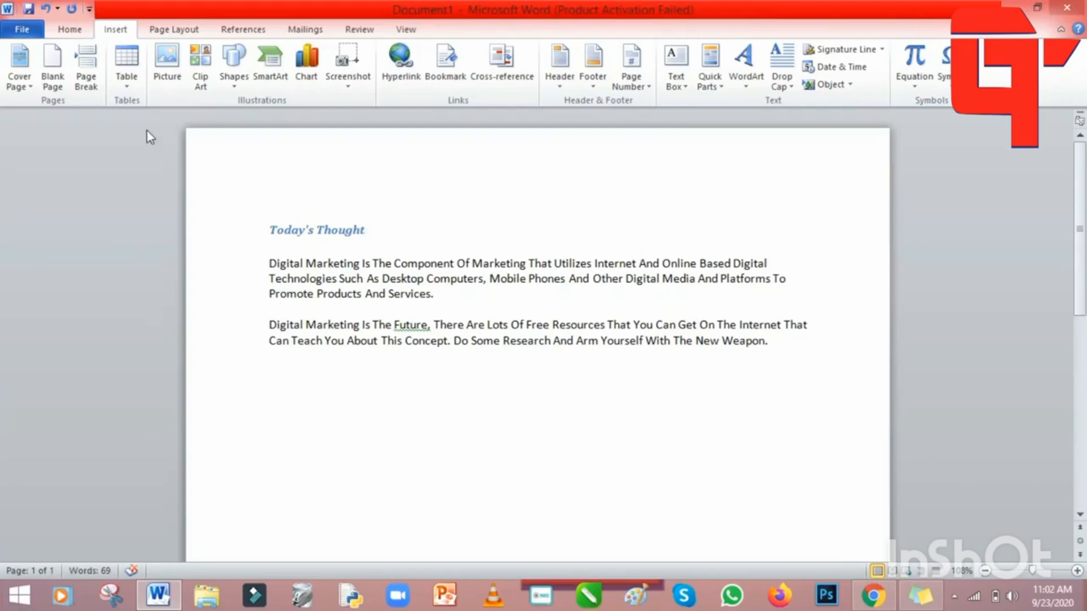
click(130, 84)
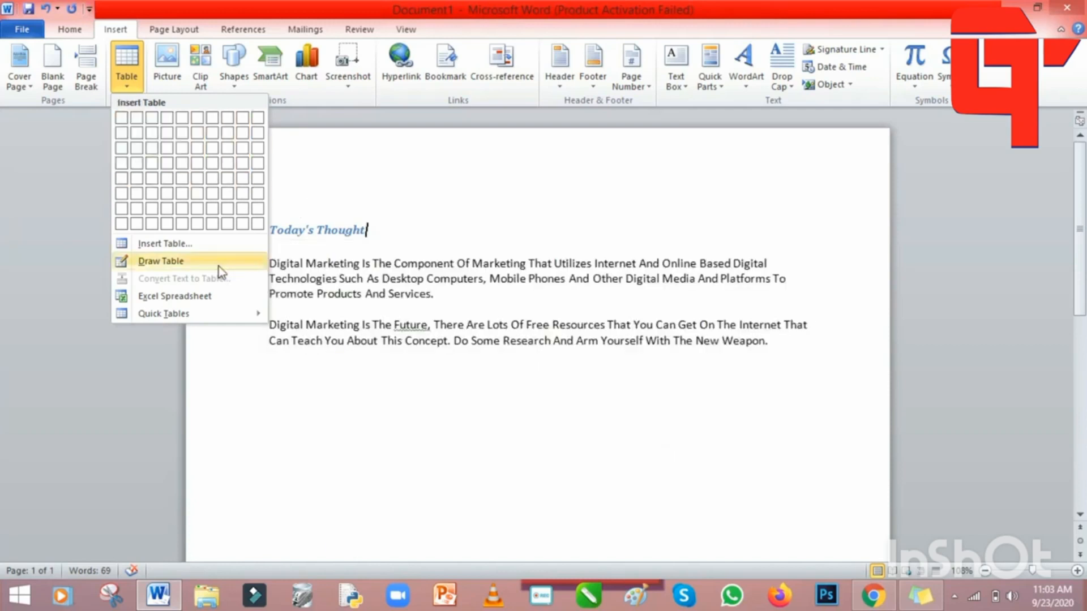
click(164, 244)
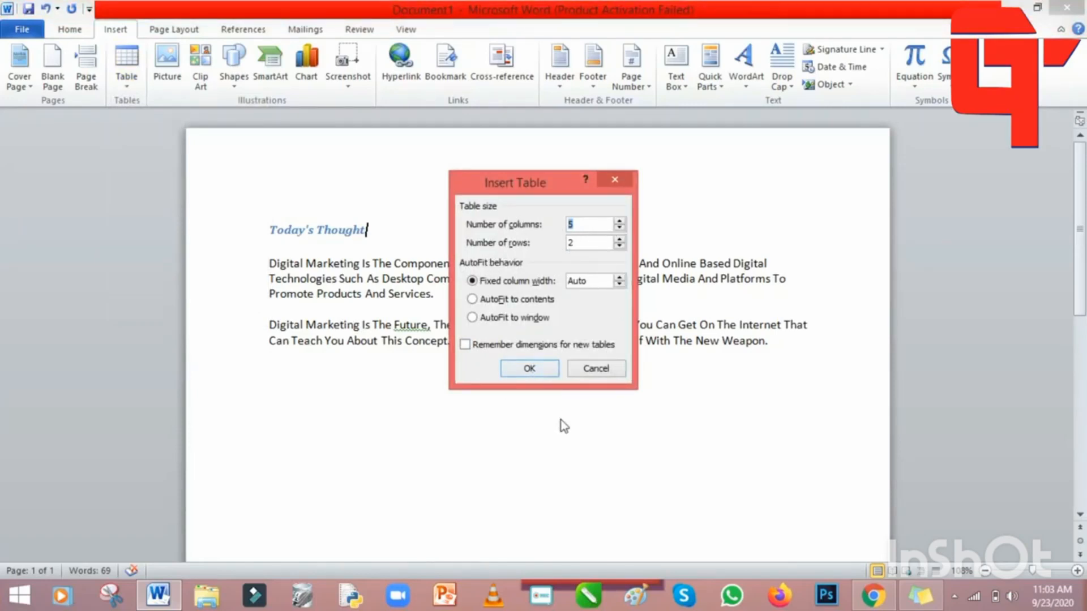
click(524, 368)
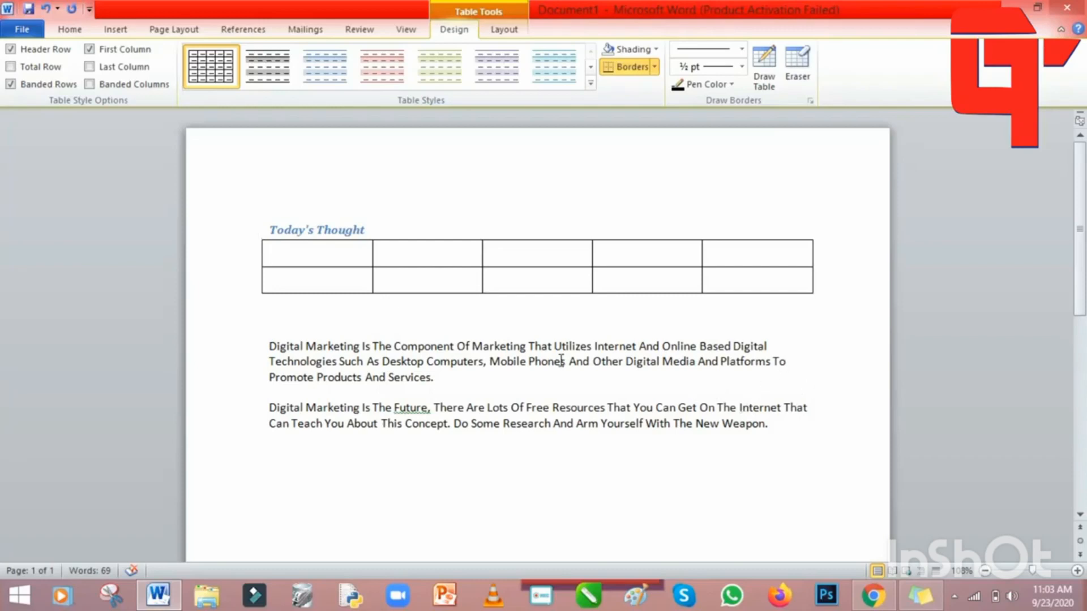
click(116, 30)
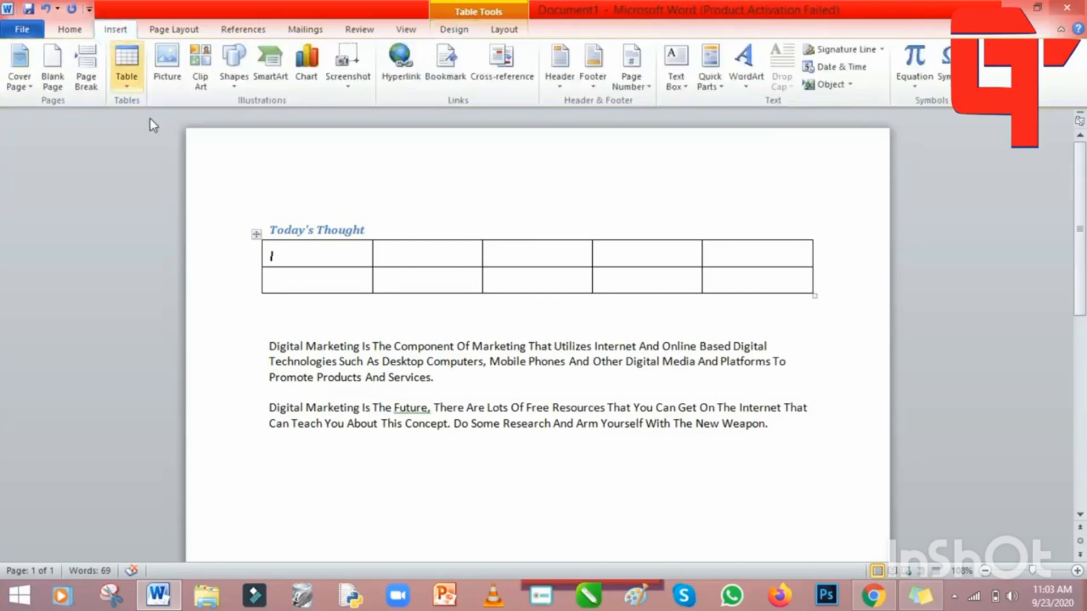
click(45, 8)
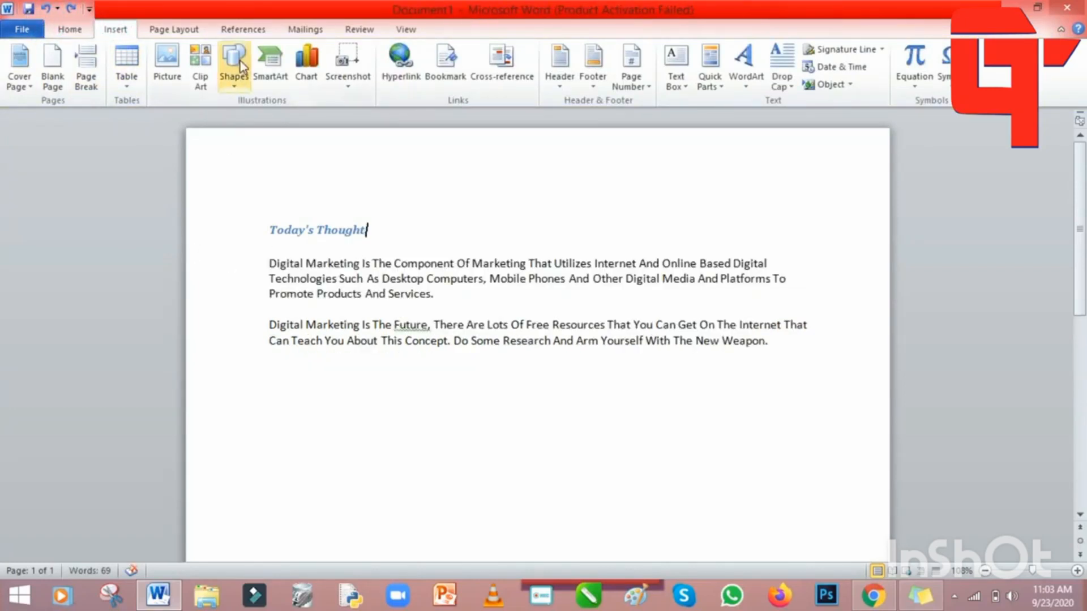
Insert the photo of gym weight plates from the Pictures folder at the Today's Thought heading
click(168, 80)
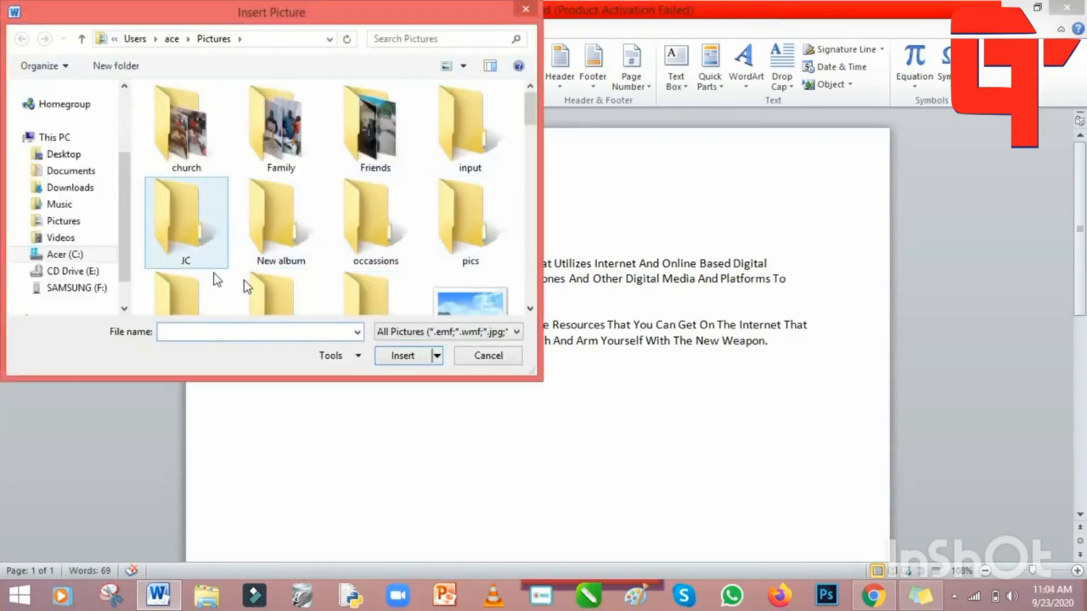
drag(529, 111, 538, 205)
double_click(469, 185)
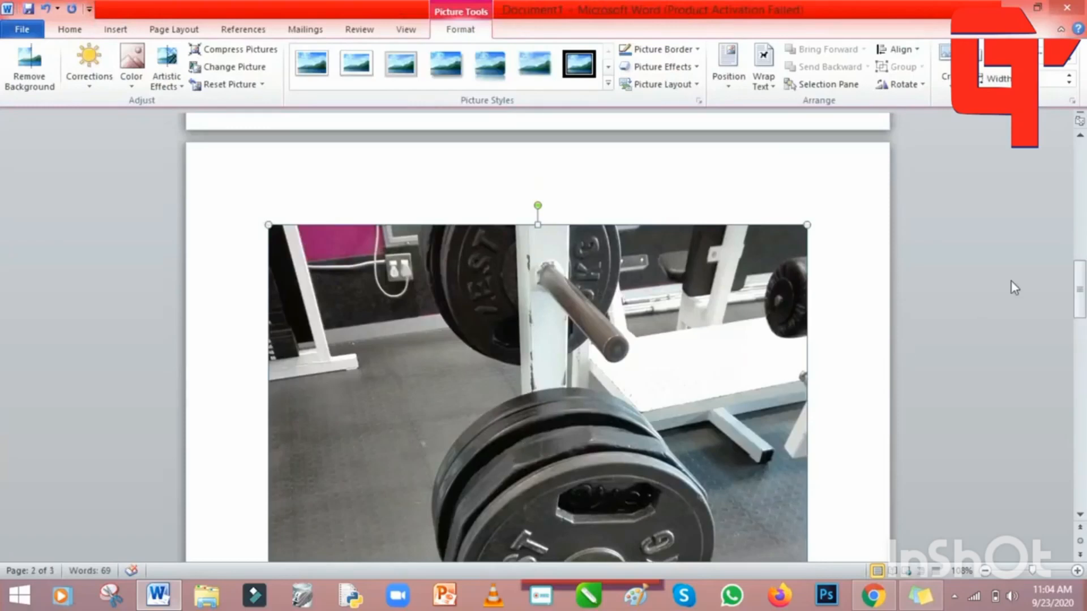
Undo the insertion of the gym weight plates photo
click(1080, 293)
drag(1081, 294, 1080, 370)
drag(5, 371, 908, 340)
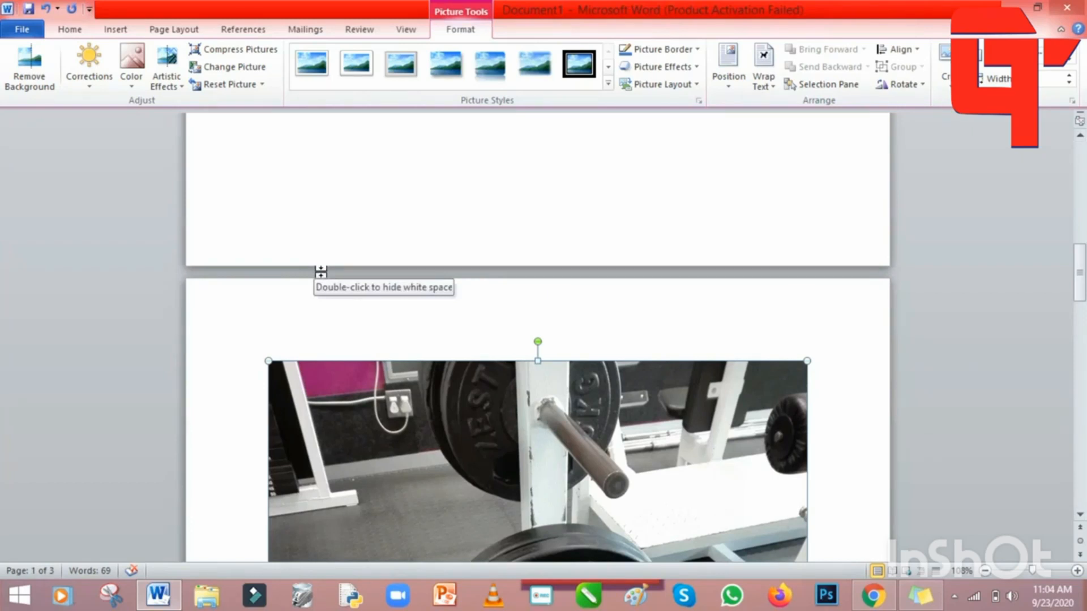
click(45, 8)
drag(1080, 292, 1080, 227)
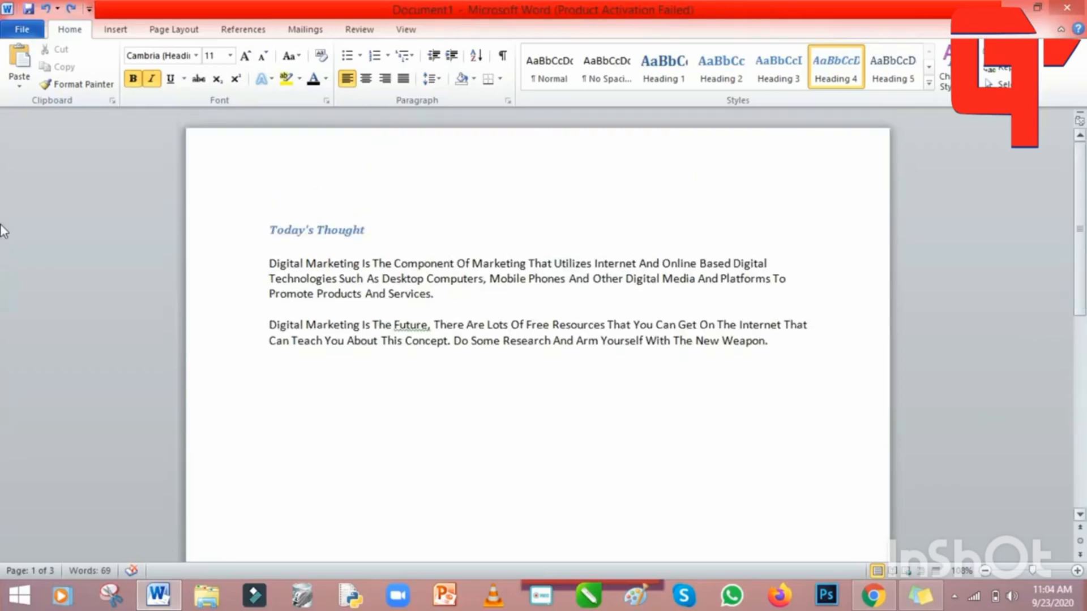
Open the page header and footer for editing, enter "iijjji" in the footer, and return to the document body
click(115, 30)
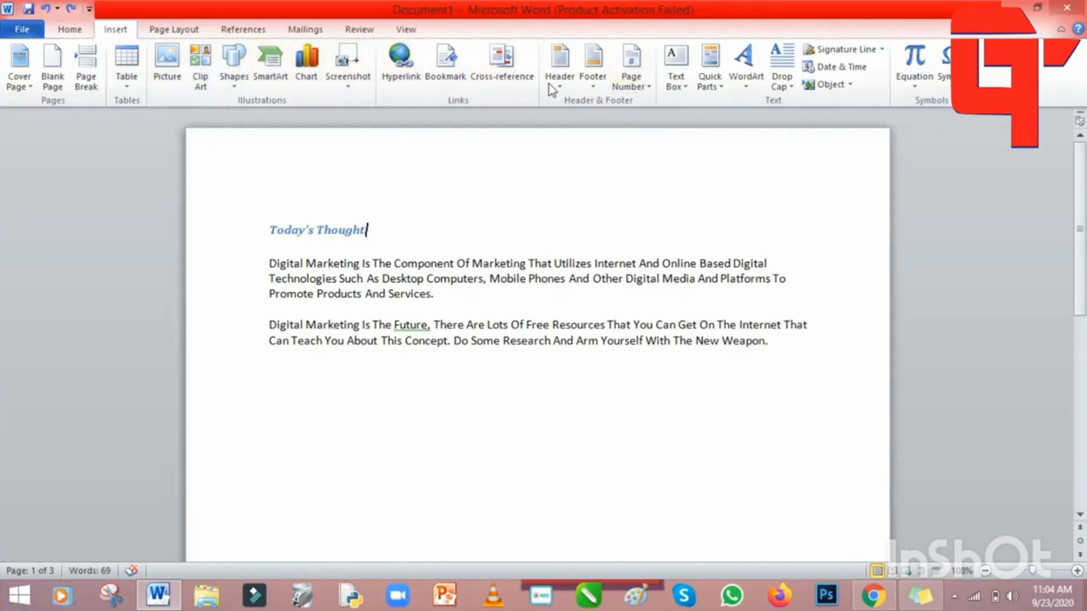
double_click(736, 153)
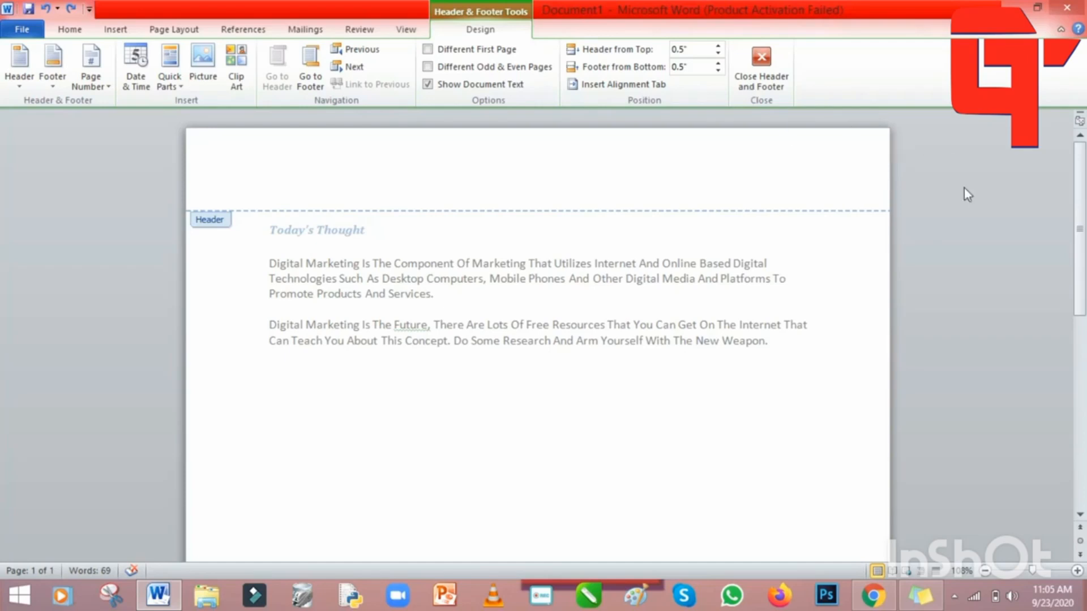
drag(1080, 195, 1077, 395)
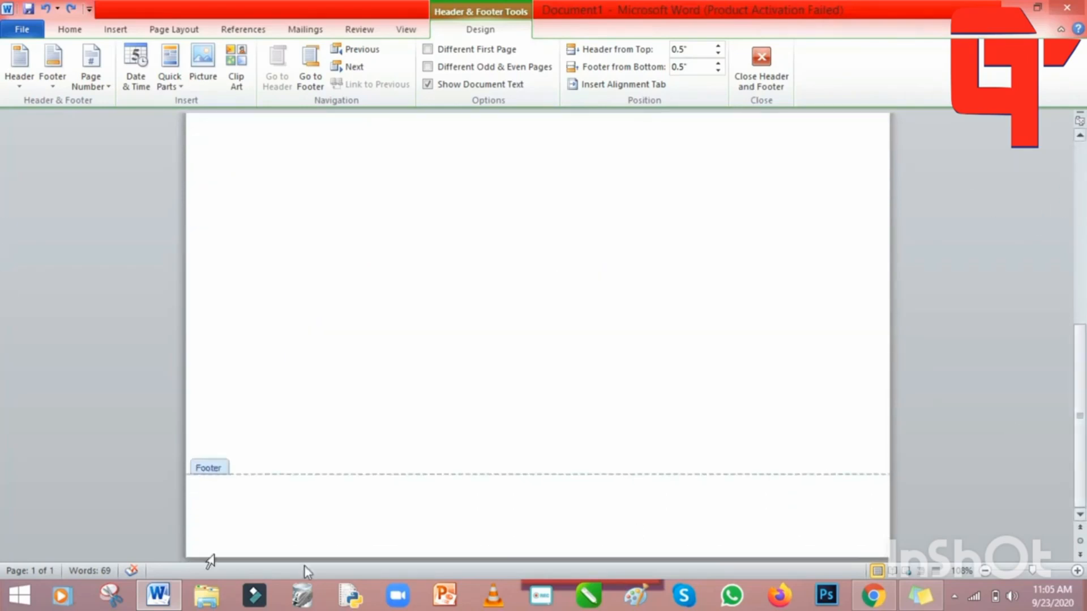
click(657, 514)
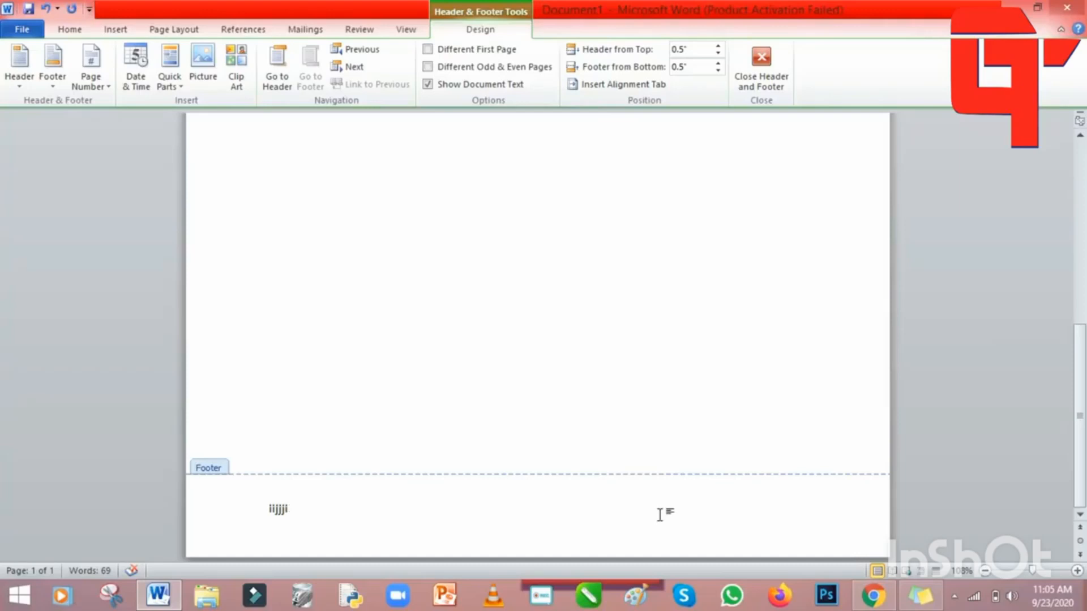
double_click(487, 289)
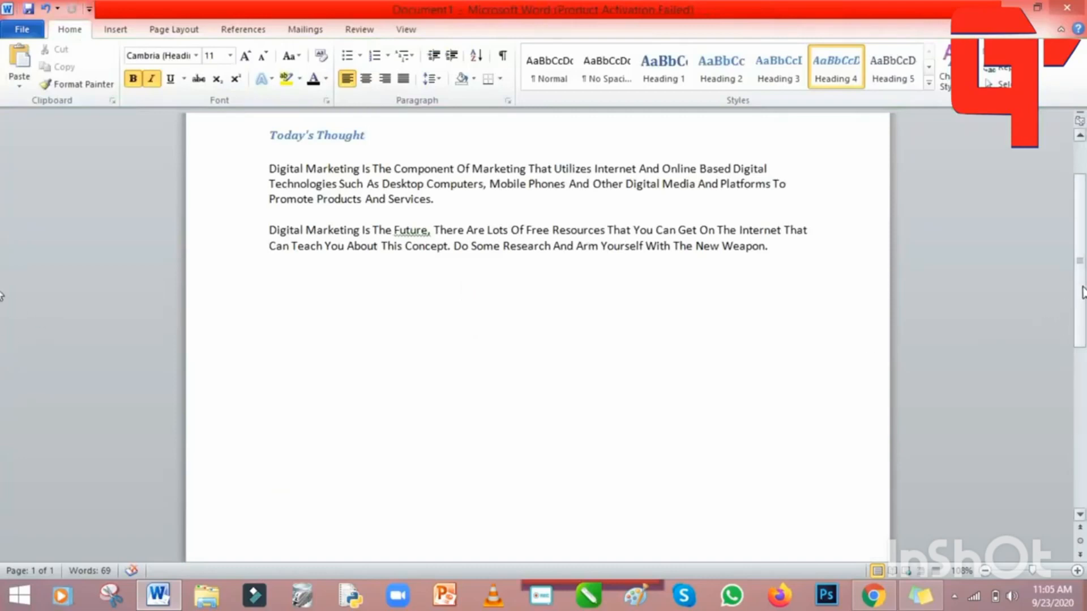
scroll(1080, 305, up, 3)
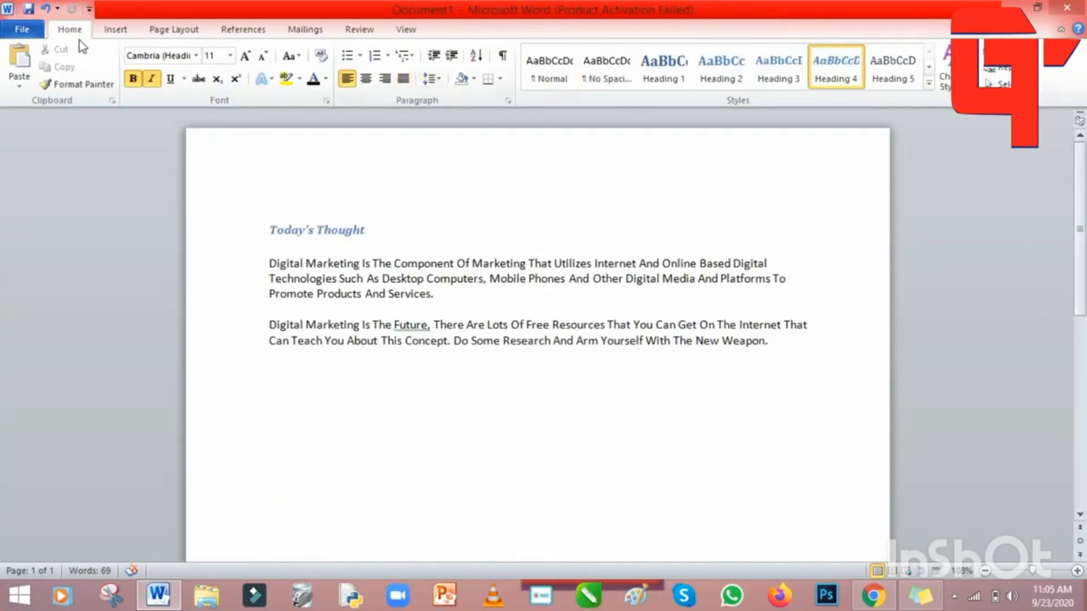
Look through the page number designs for top of page, bottom of page, page margins and current position without inserting any
click(116, 29)
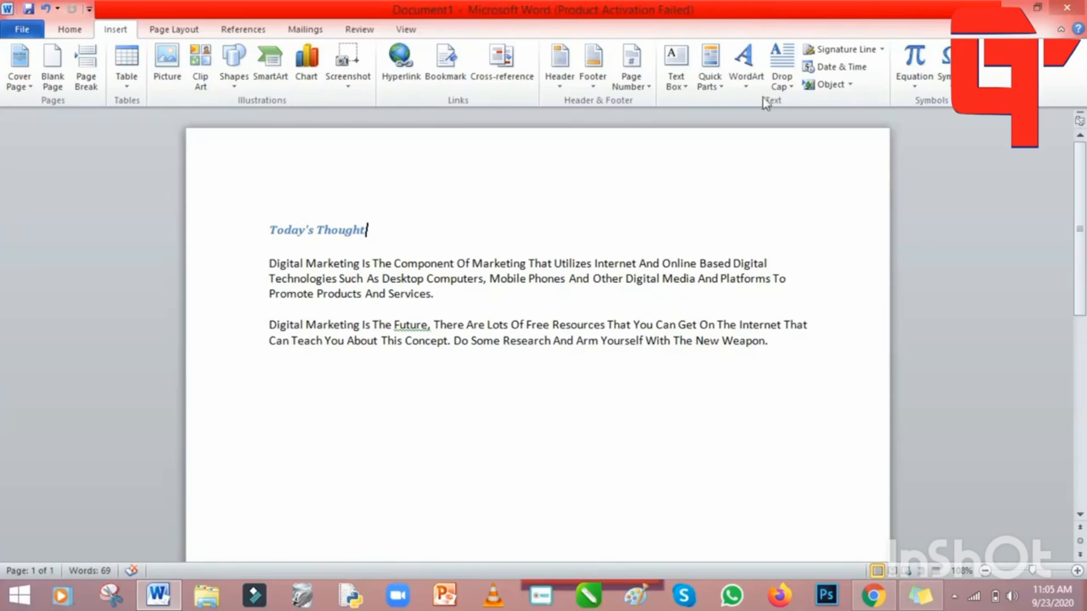
click(631, 72)
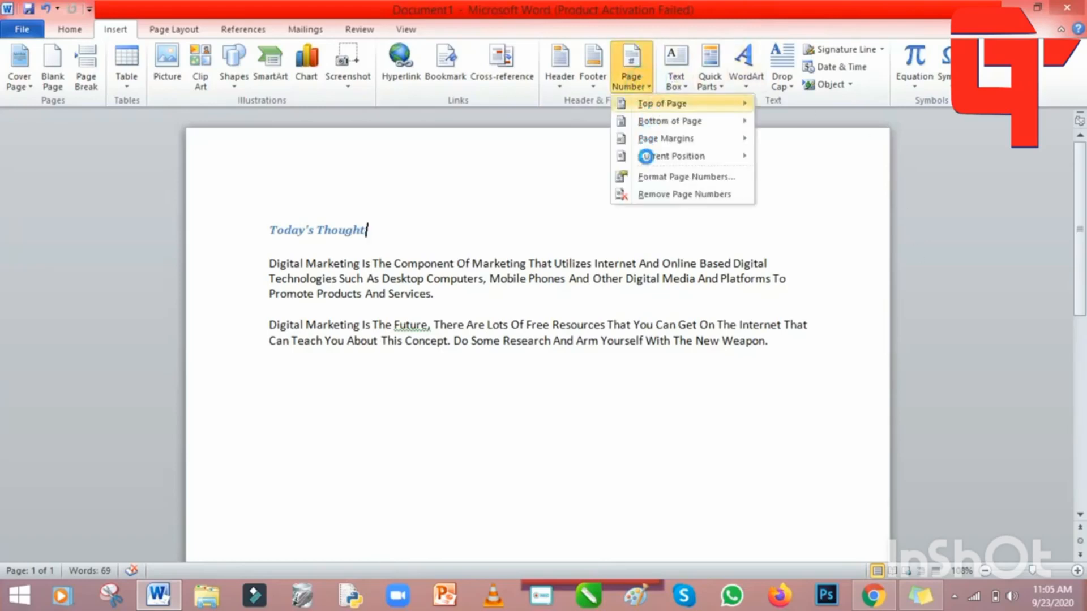
mouse_move(662, 104)
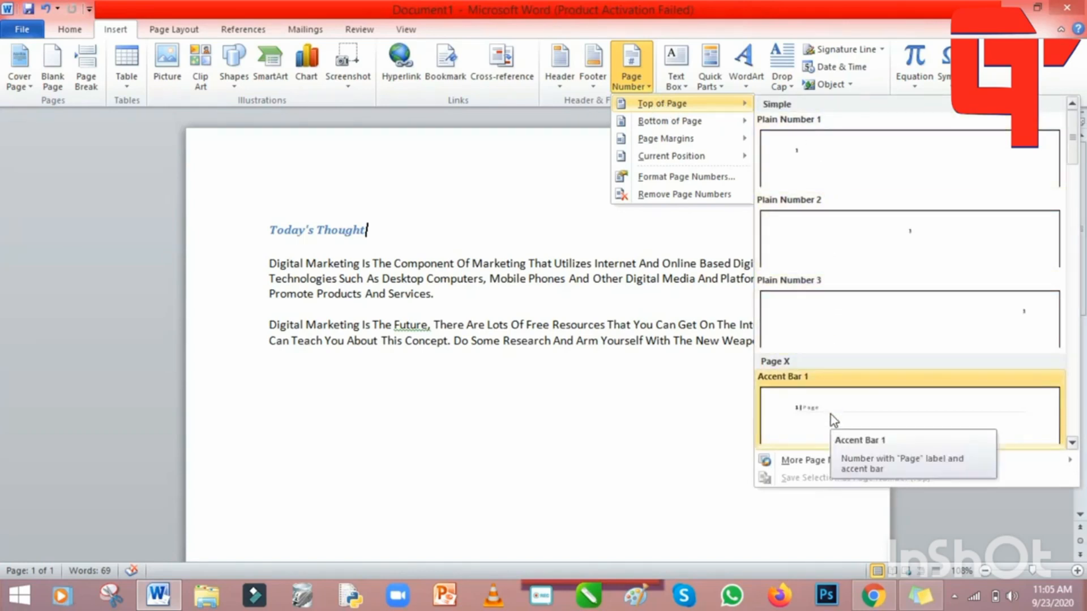
mouse_move(684, 123)
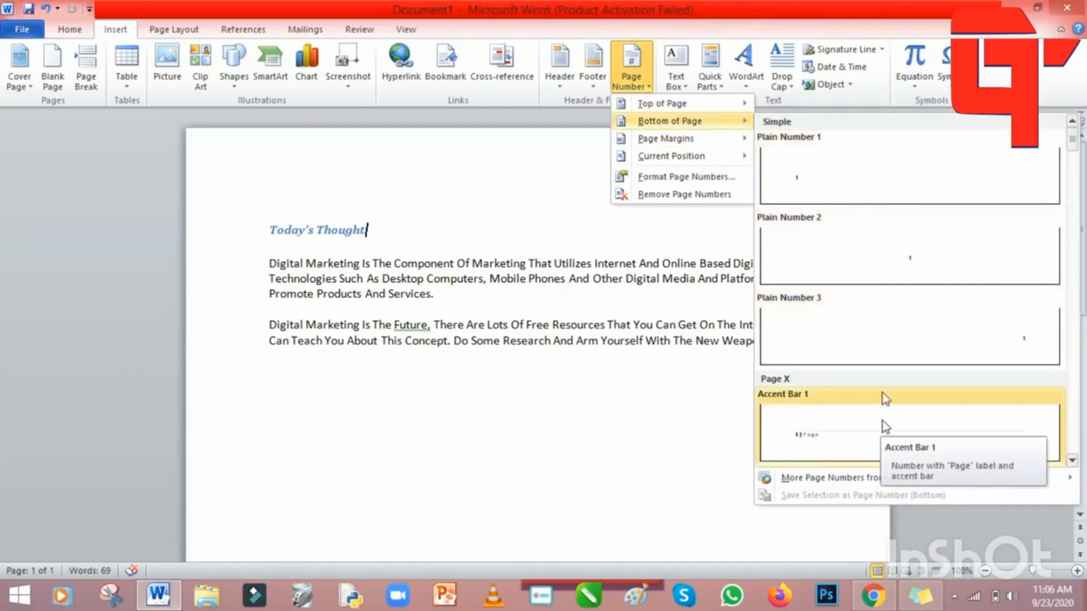
mouse_move(666, 143)
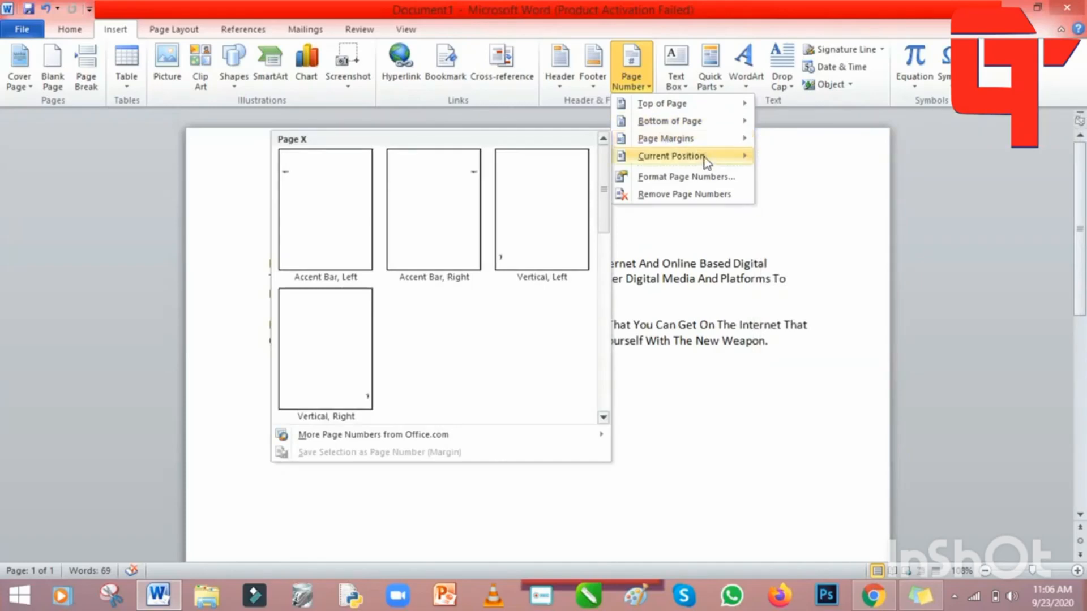
mouse_move(704, 158)
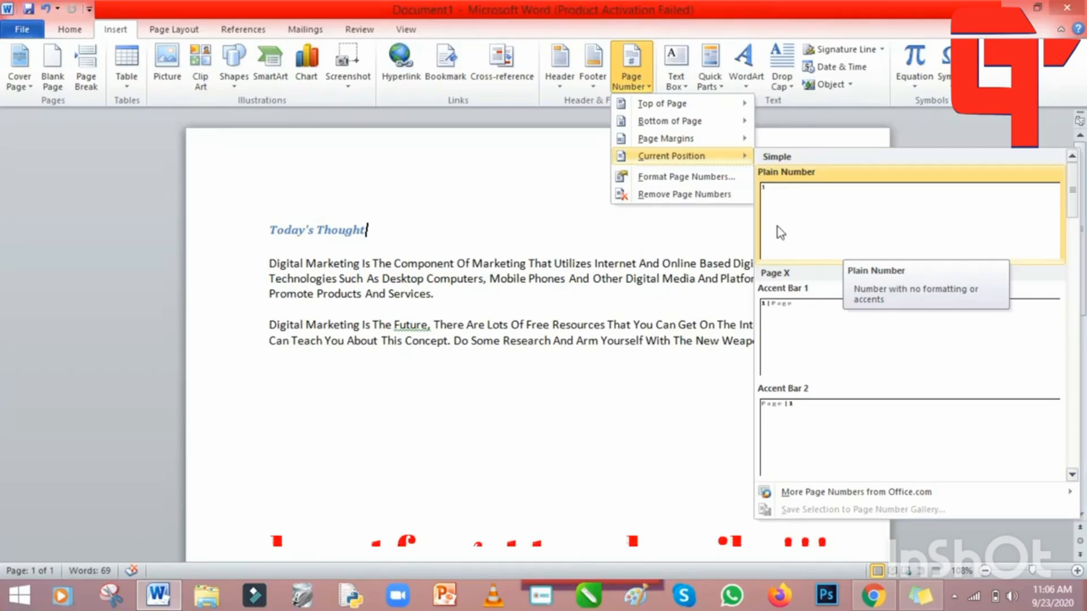
click(451, 192)
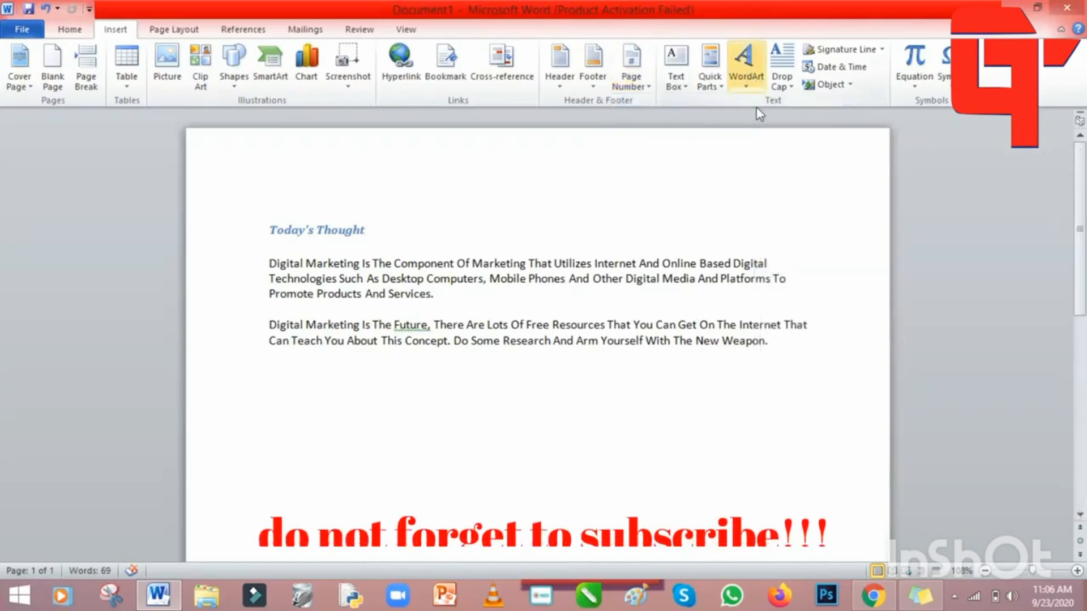
Add three empty lines below the Today's Thought heading
click(473, 230)
key(Return)
key(Return)
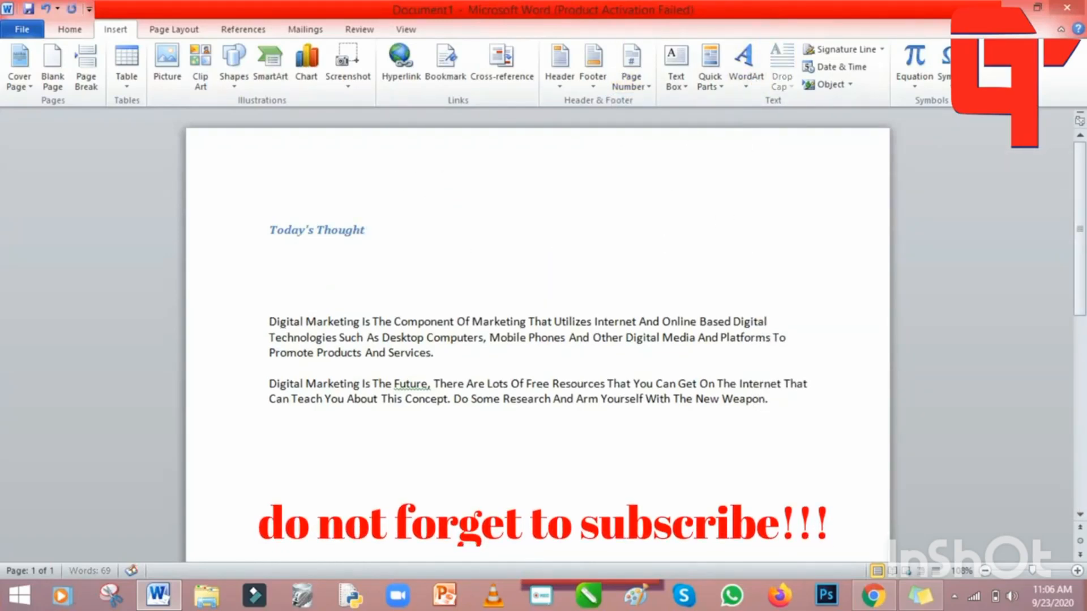
key(Return)
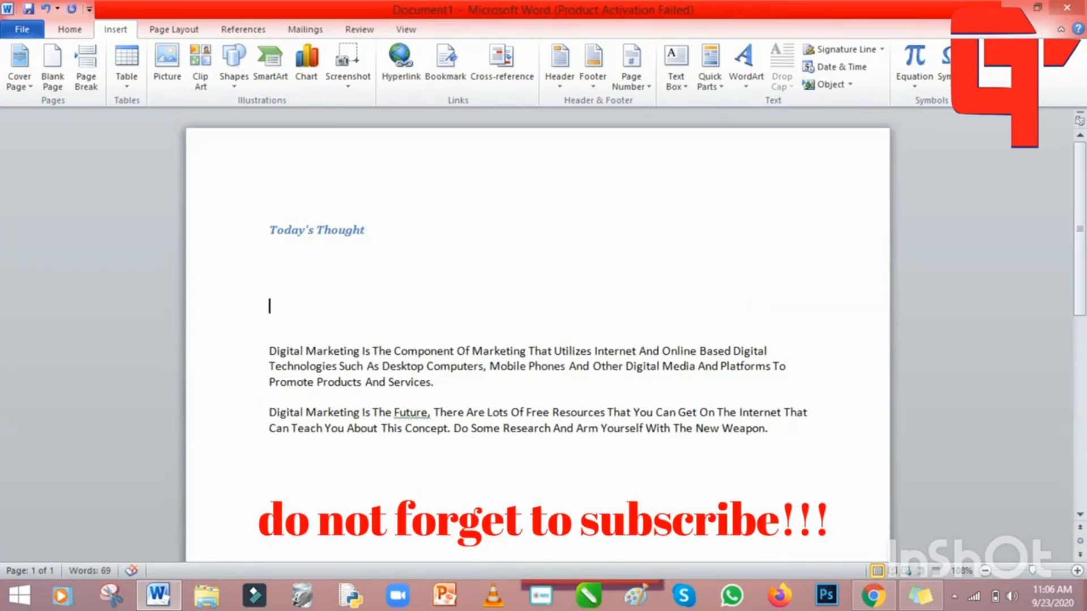
Insert a WordArt object in the dark red bevelled style from the last row and place it beside the Today's Thought heading
click(747, 80)
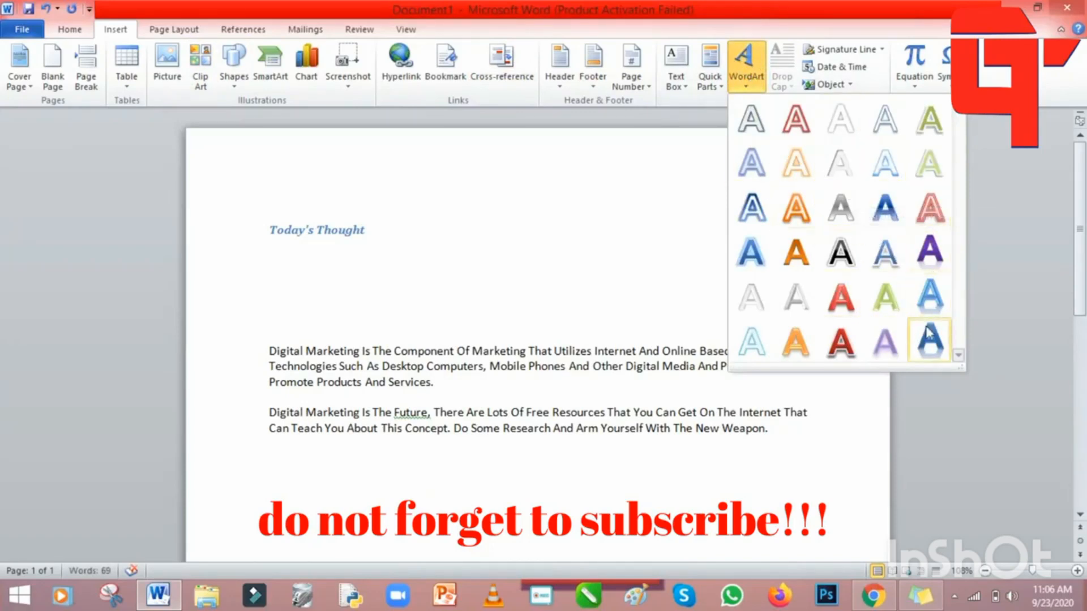
click(842, 350)
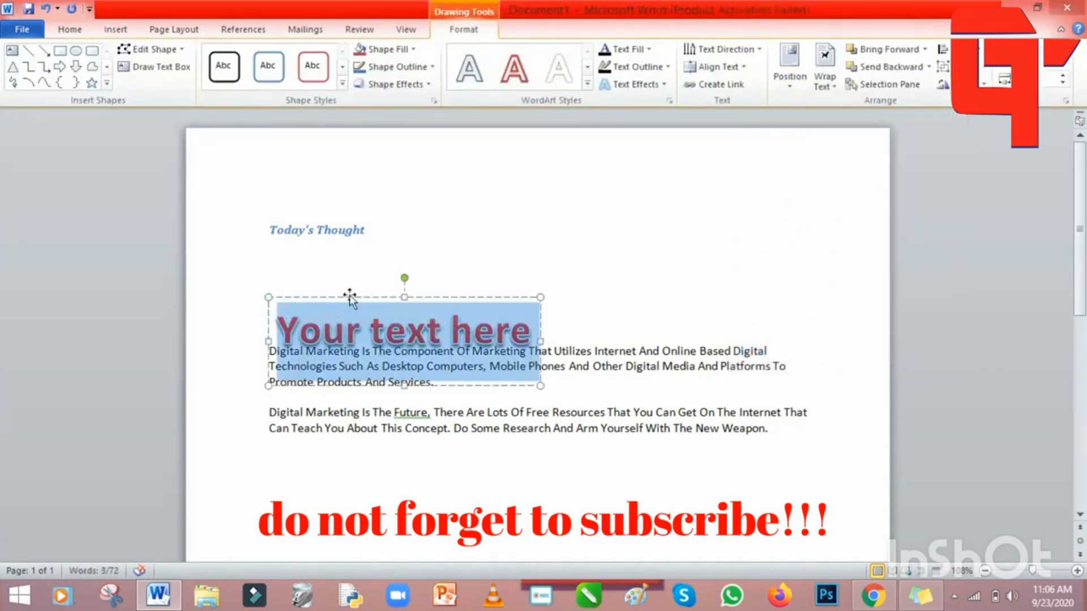
drag(349, 296, 453, 208)
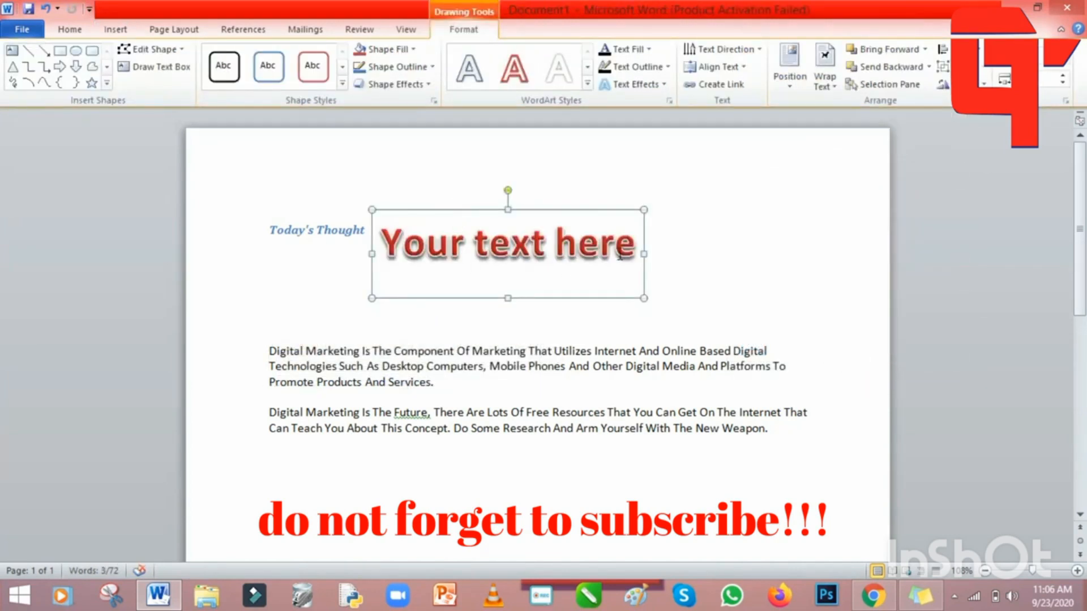
Replace the WordArt placeholder text with "My document"
drag(619, 256, 378, 260)
text(m)
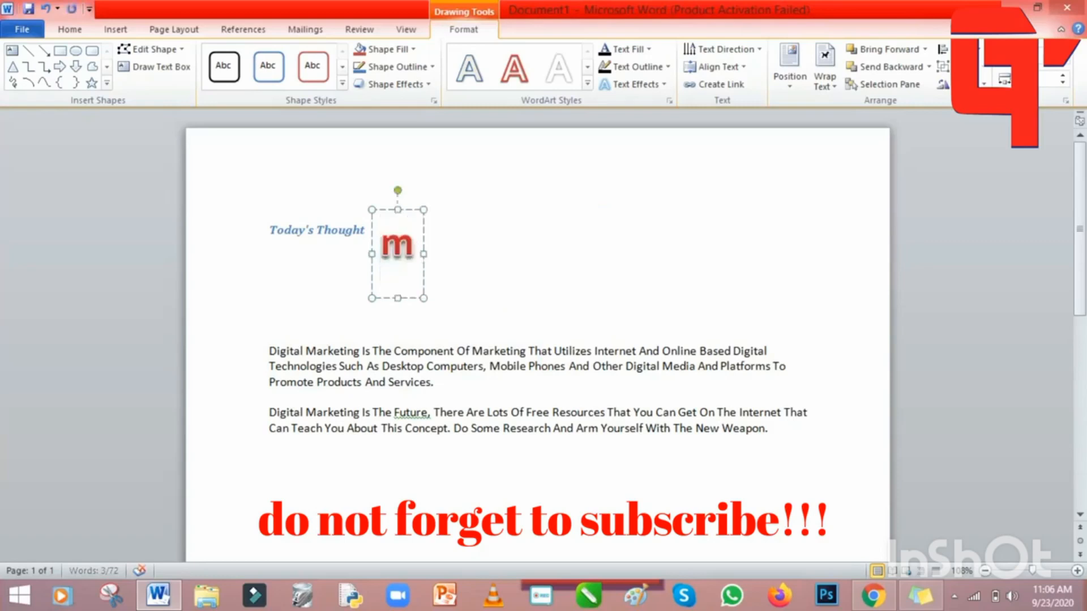
text(y do)
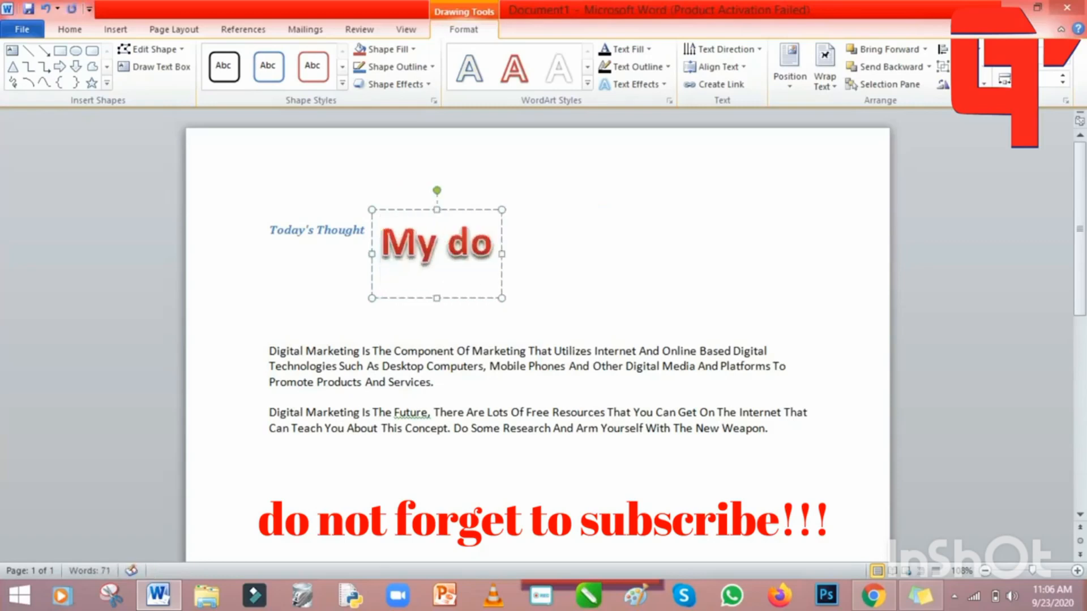
text(cumen)
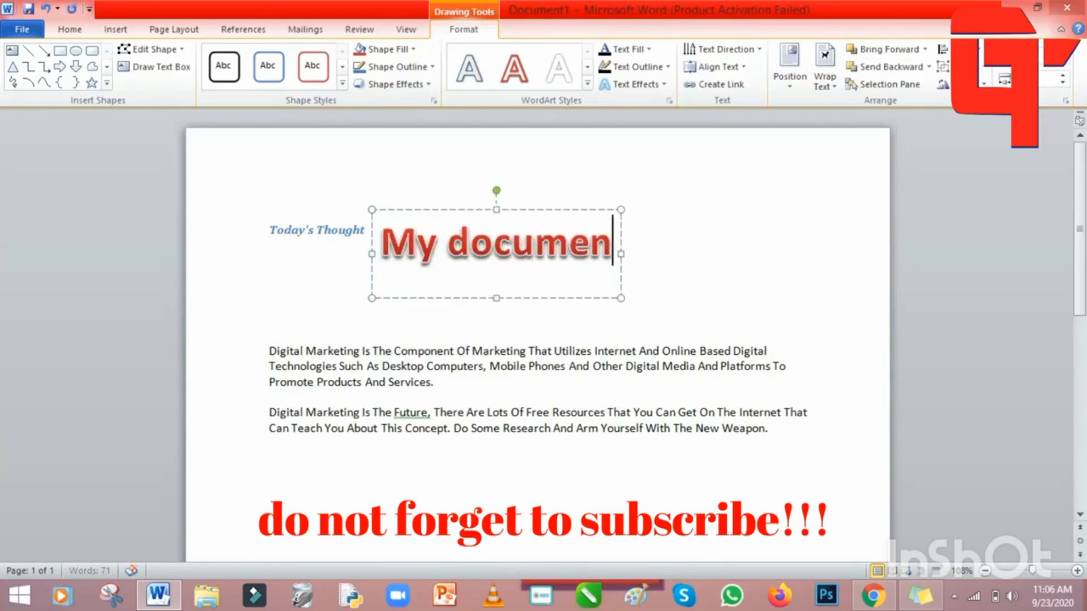
text(t)
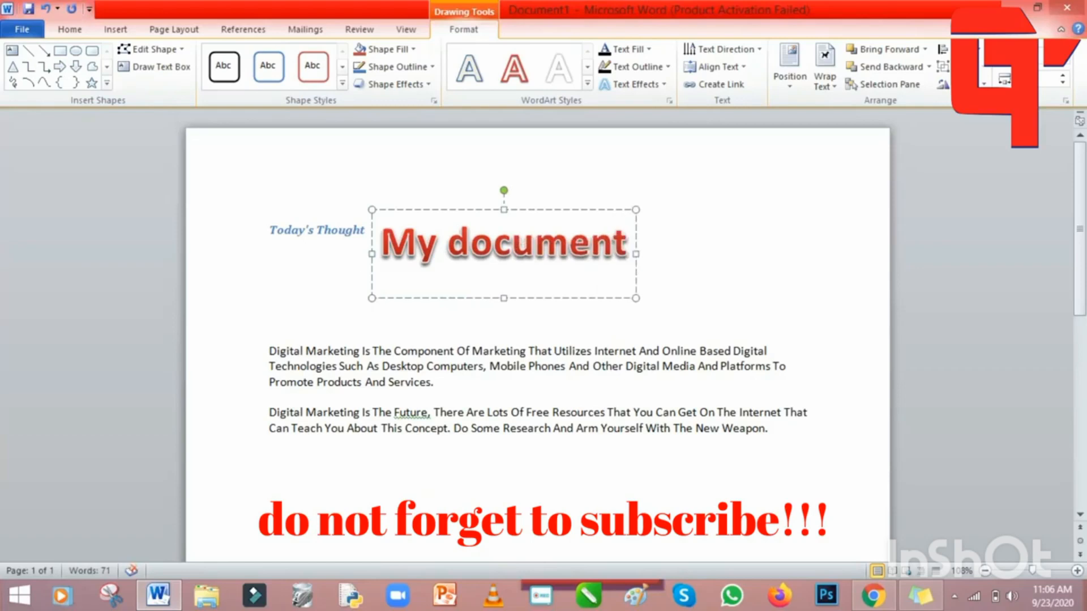